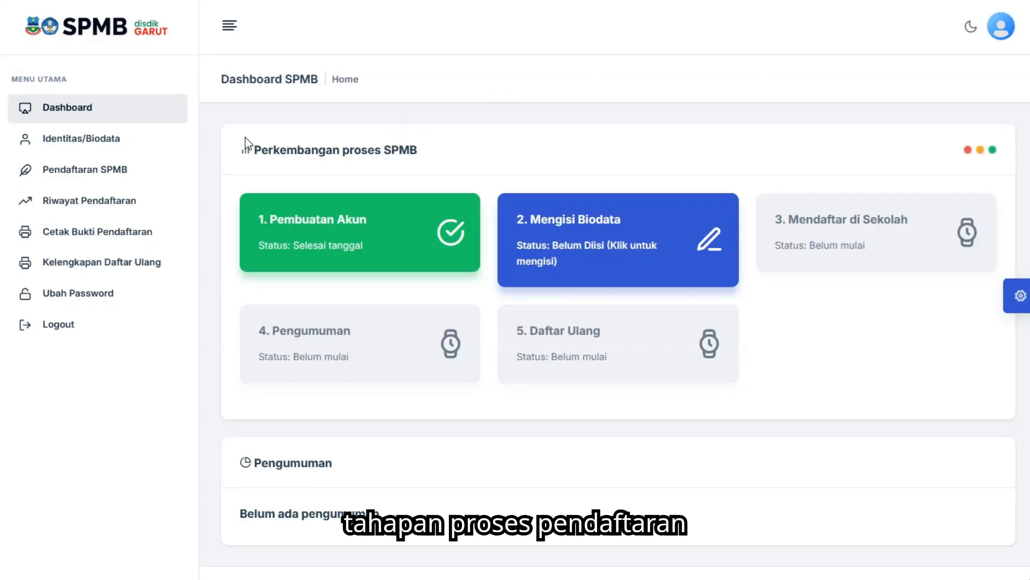
# Step: Review the registration stages on the dashboard, from Pembuatan Akun through Daftar Ulang
pyautogui.moveTo(248, 148); pyautogui.dragTo(420, 161)
pyautogui.click(421, 161)
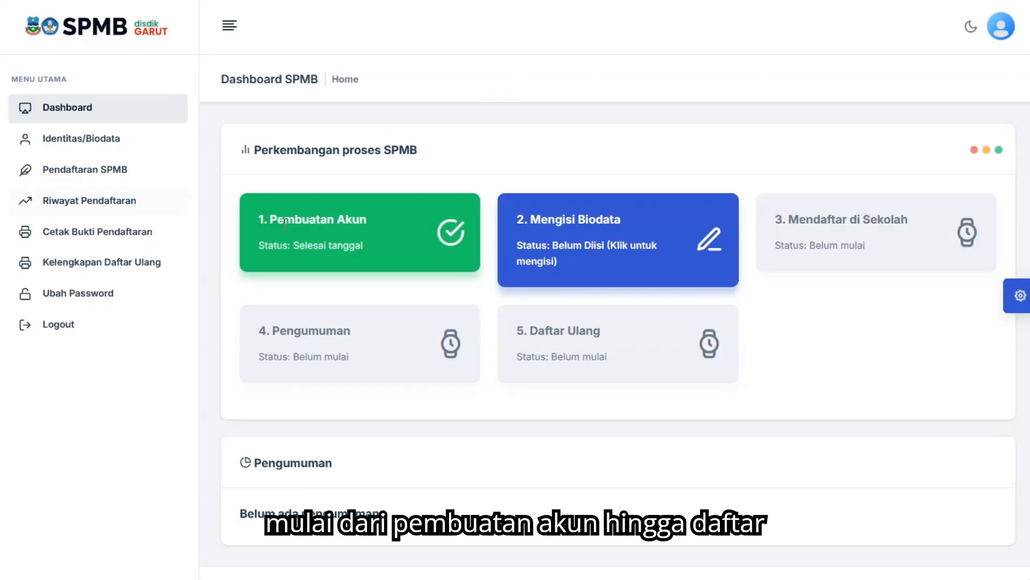
pyautogui.moveTo(269, 219); pyautogui.dragTo(376, 221)
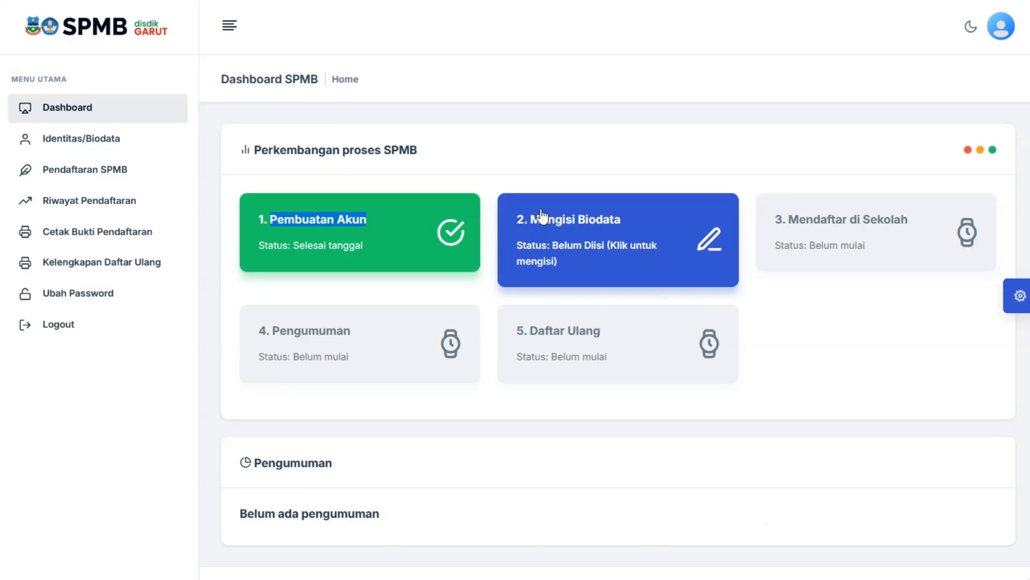
pyautogui.click(516, 337)
pyautogui.moveTo(516, 337); pyautogui.dragTo(565, 332)
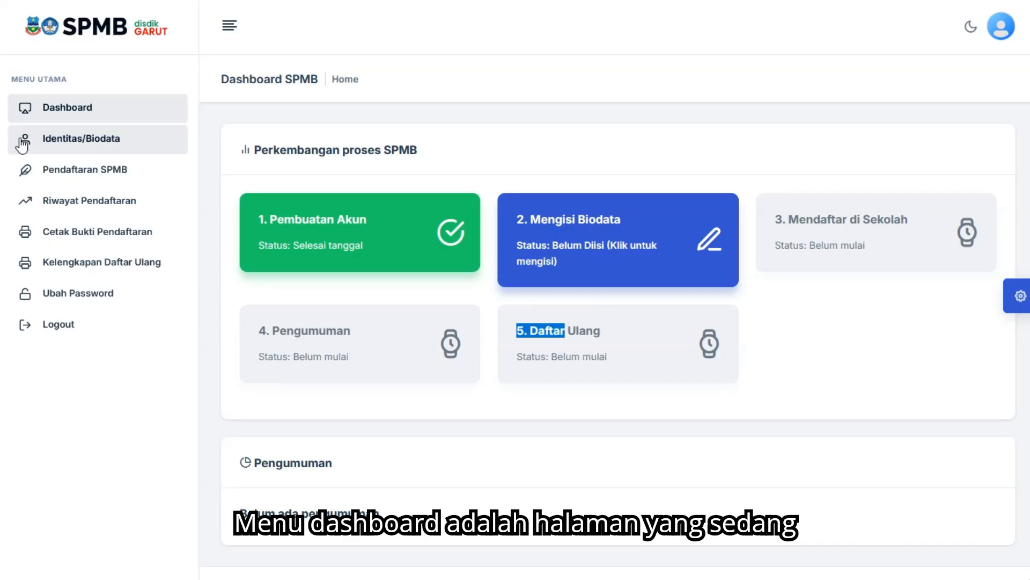
# Step: Look through the Identitas/Biodata, Pendaftaran SPMB, Riwayat Pendaftaran, Cetak Bukti Pendaftaran and Kelengkapan Daftar Ulang pages in turn
pyautogui.click(138, 148)
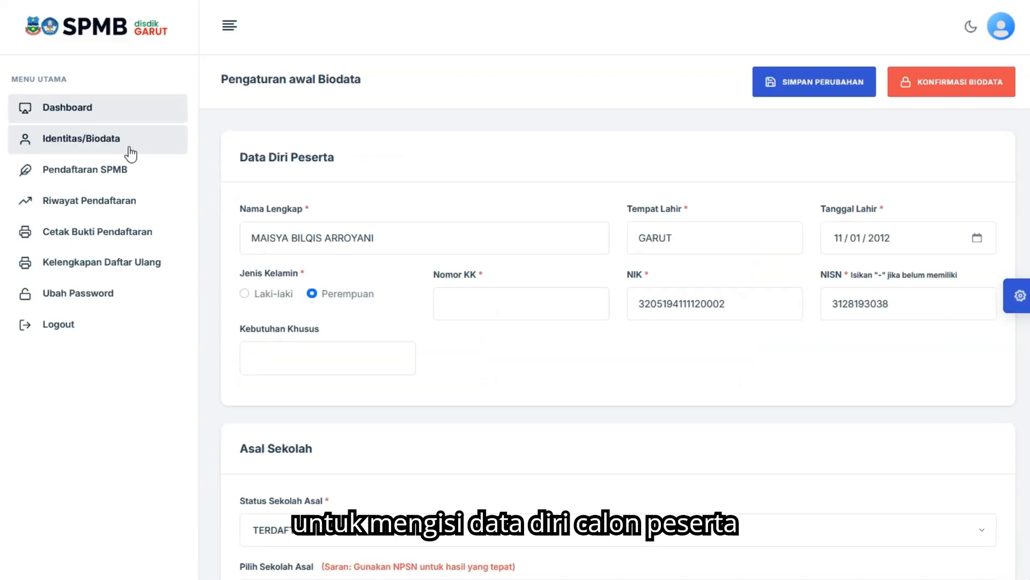
pyautogui.click(110, 171)
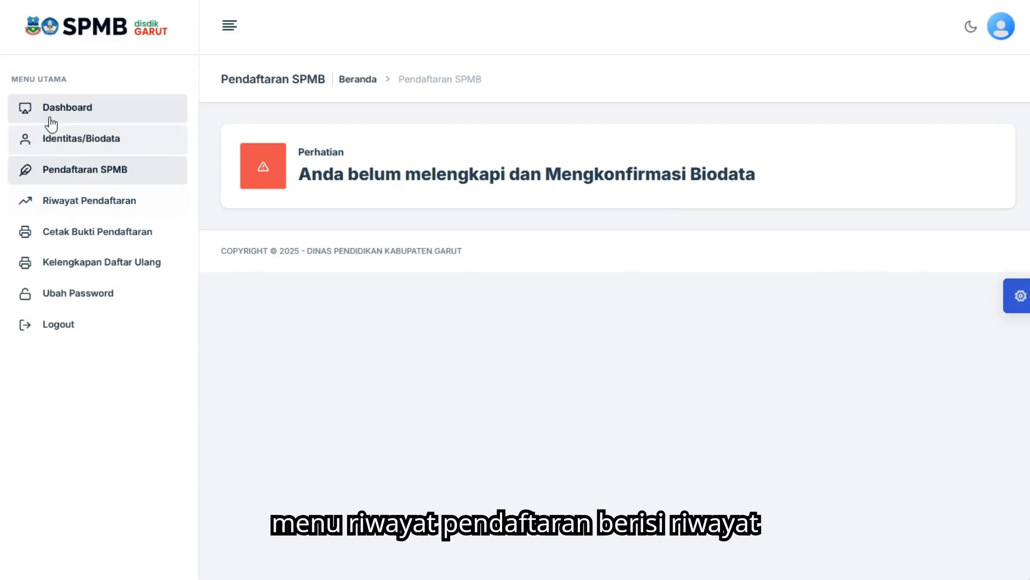
pyautogui.click(45, 209)
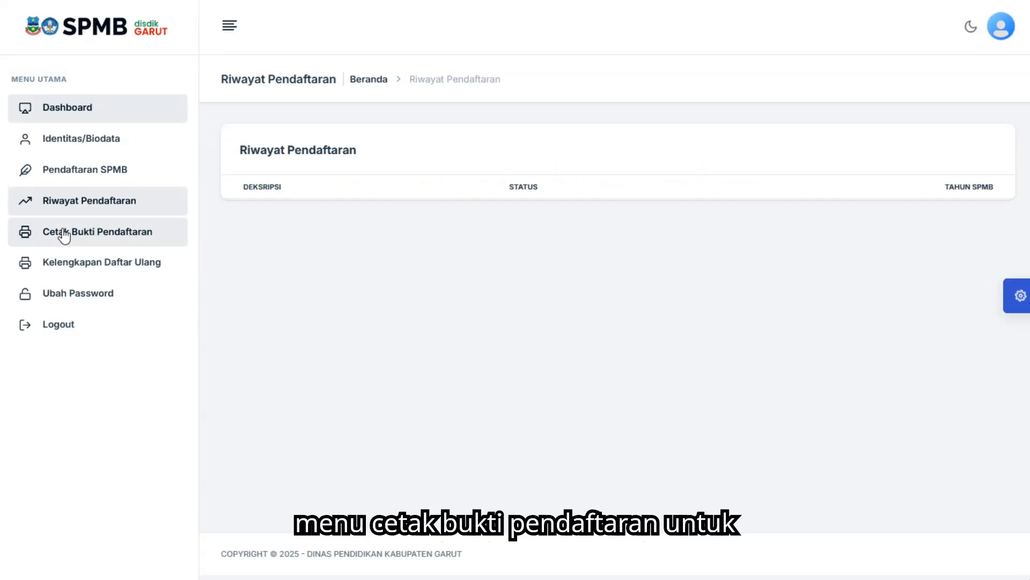
pyautogui.click(64, 233)
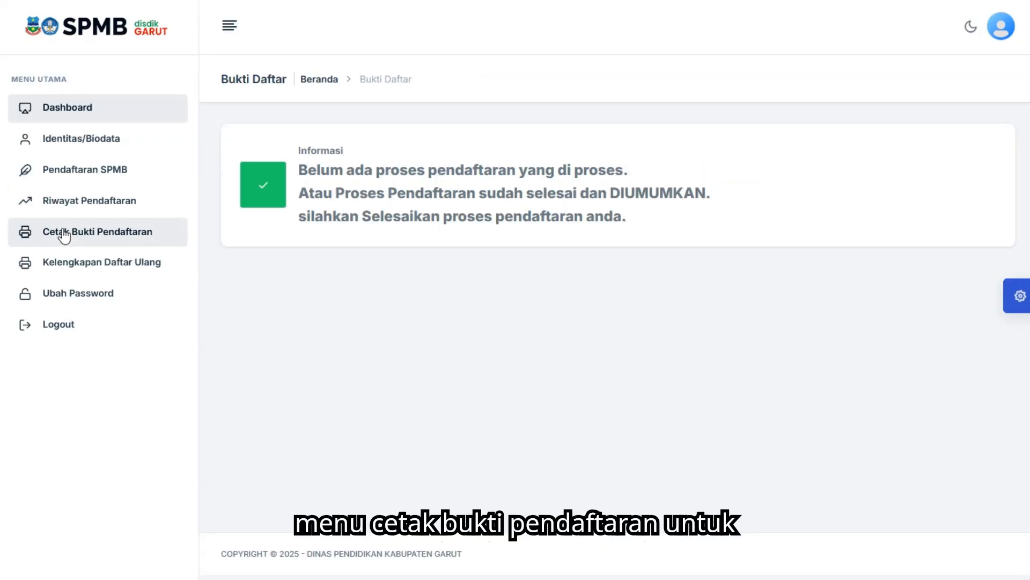
pyautogui.click(103, 271)
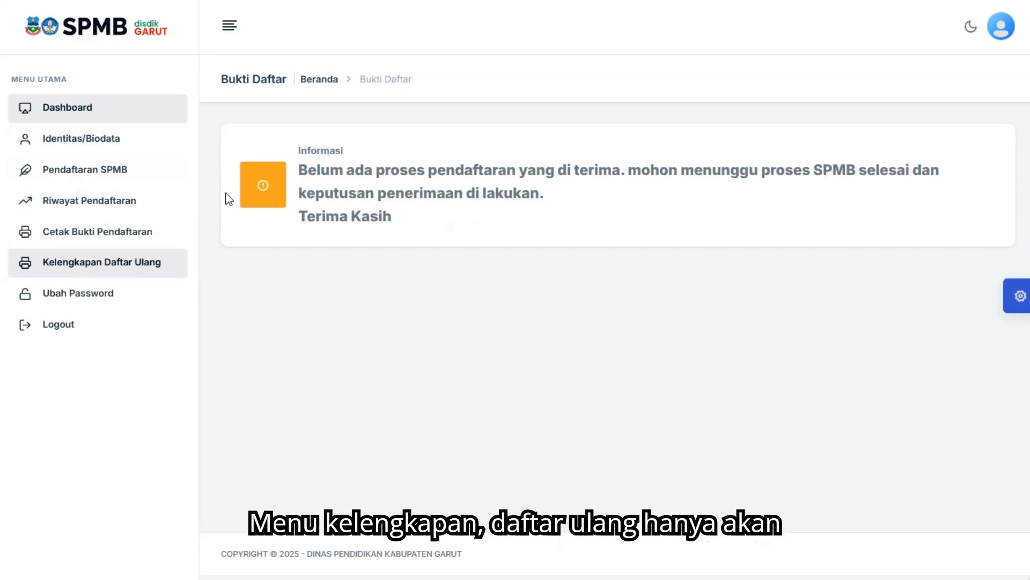
# Step: Open the Ubah Password page and examine the account details and the password change form
pyautogui.click(102, 295)
pyautogui.scroll(-2, 508, 338)
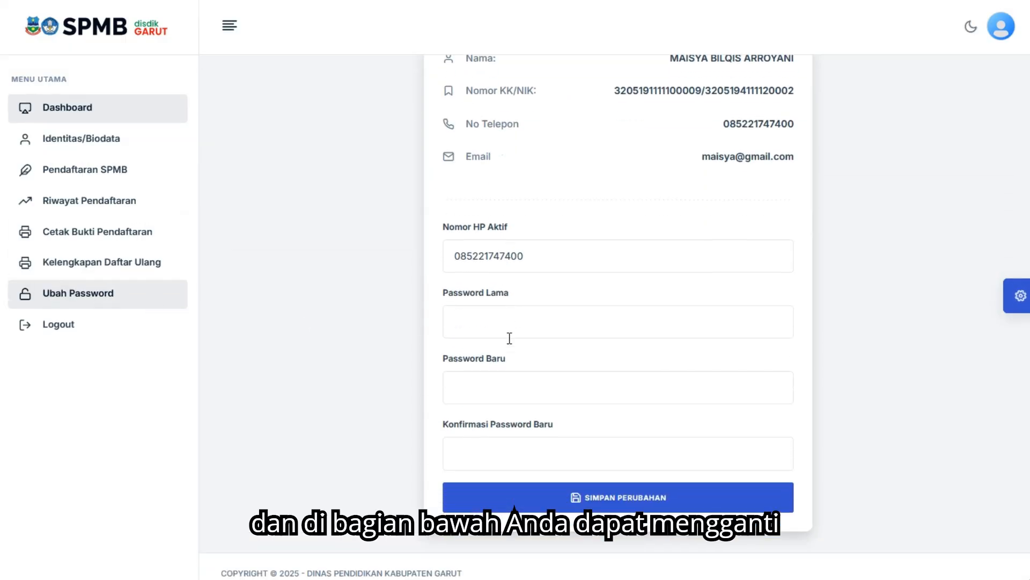
pyautogui.scroll(2, 508, 338)
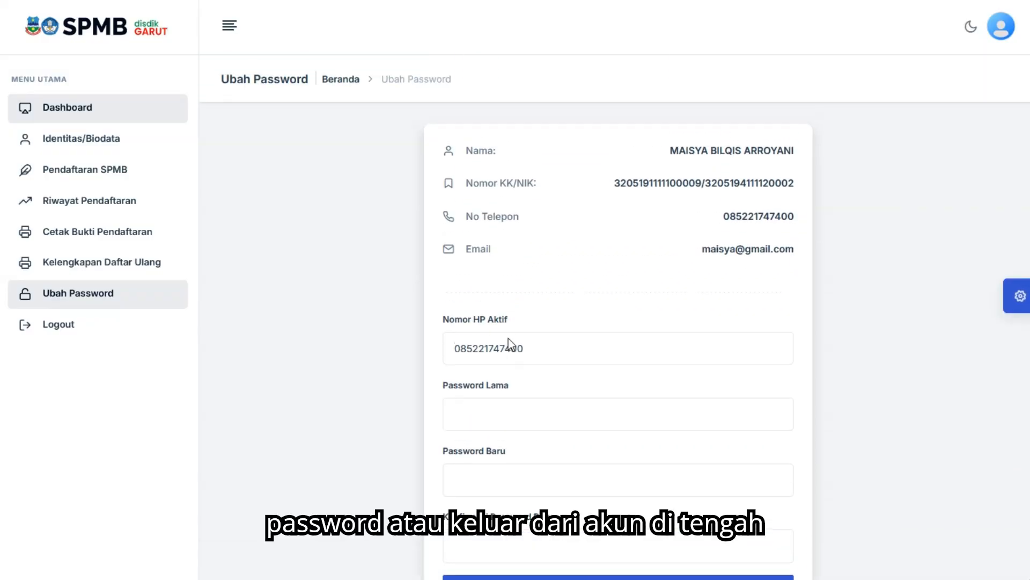
# Step: Return to the dashboard and check the status of the registration stages, including Mendaftar di Sekolah
pyautogui.click(78, 111)
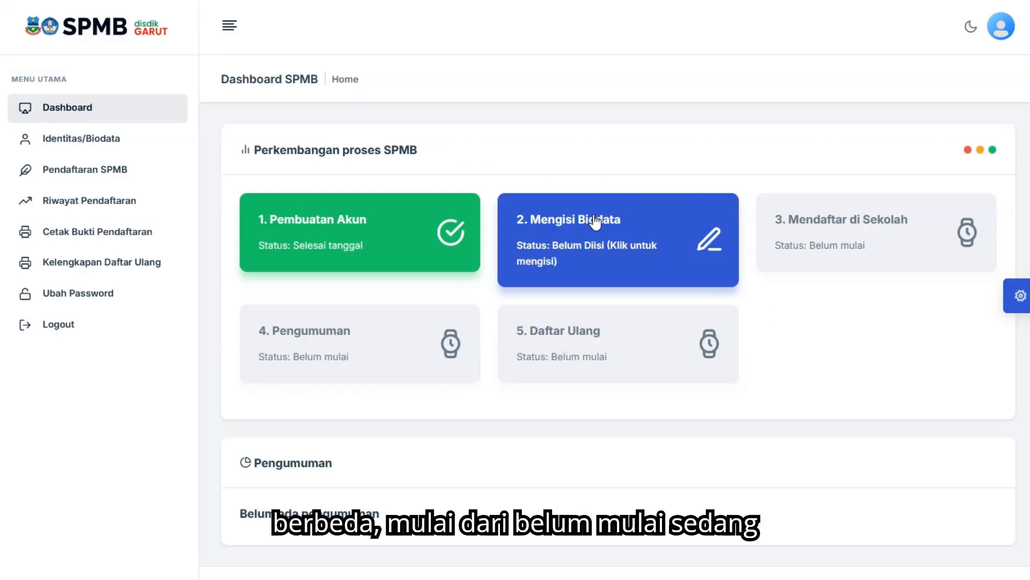
pyautogui.moveTo(803, 245); pyautogui.dragTo(840, 245)
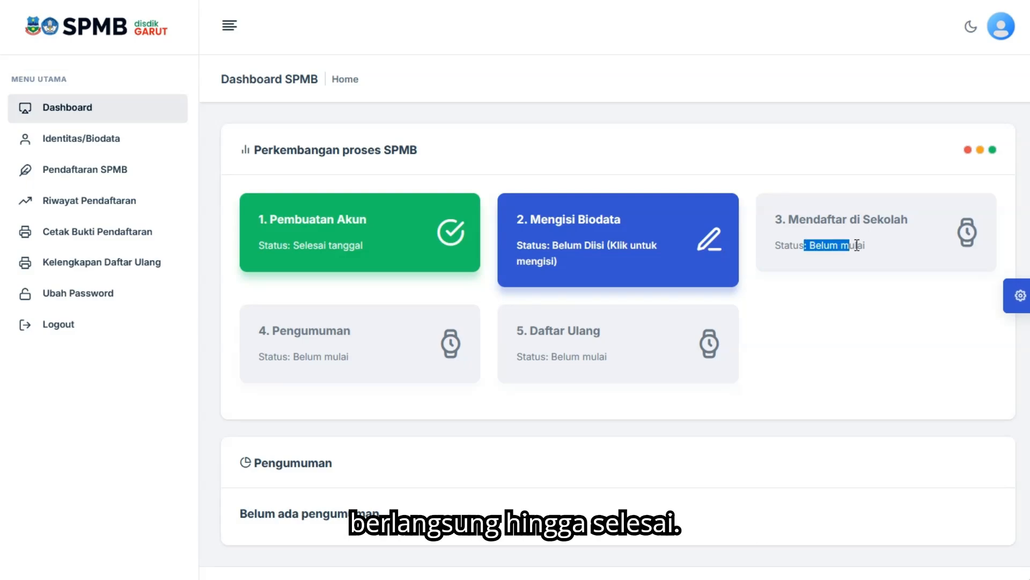
pyautogui.click(857, 245)
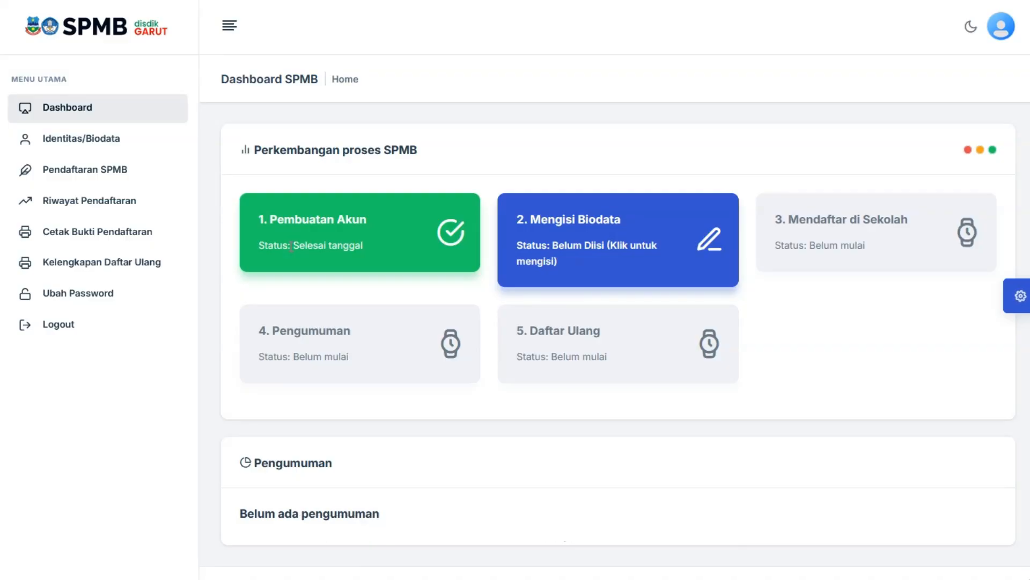
# Step: Examine the Pengumuman section below the registration progress cards on the dashboard
pyautogui.scroll(-1, 291, 247)
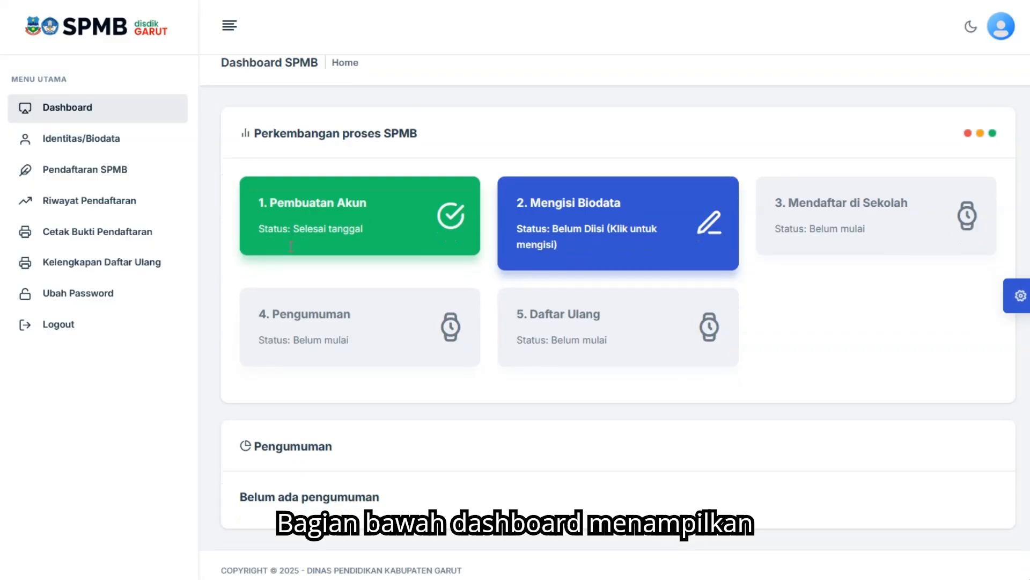
pyautogui.moveTo(384, 442); pyautogui.dragTo(260, 438)
pyautogui.click(336, 451)
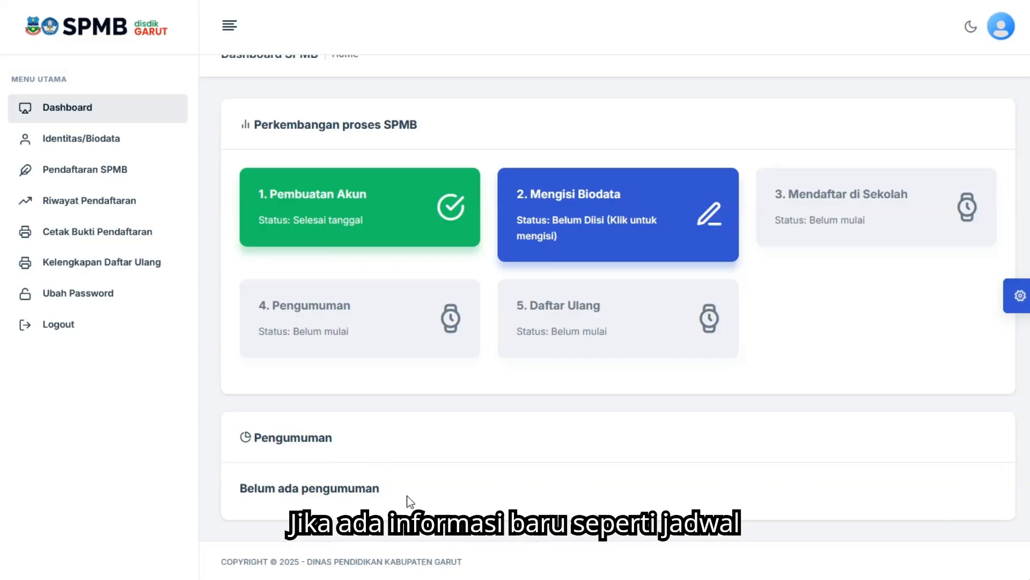
pyautogui.scroll(1, 435, 503)
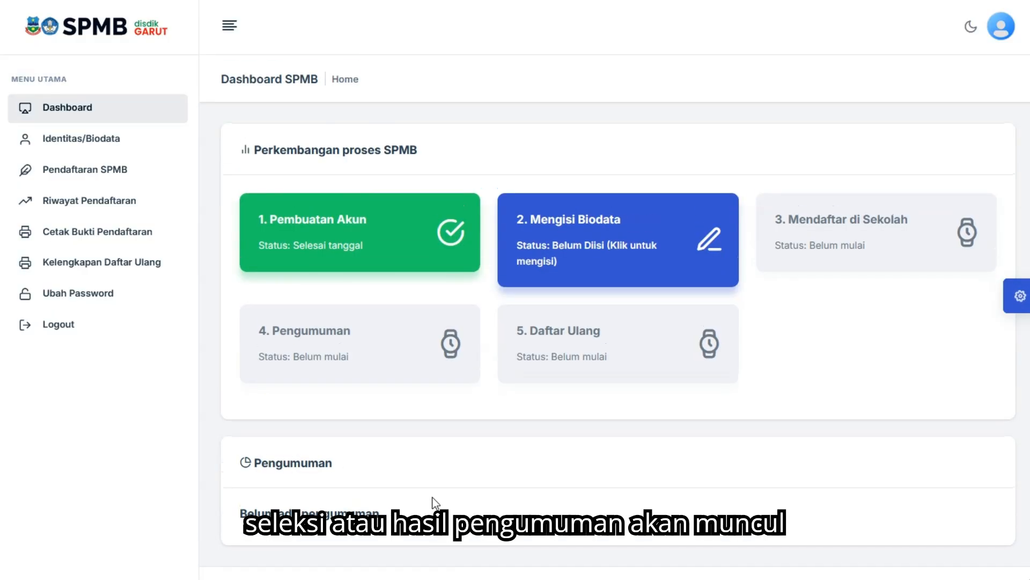
pyautogui.scroll(-1, 436, 503)
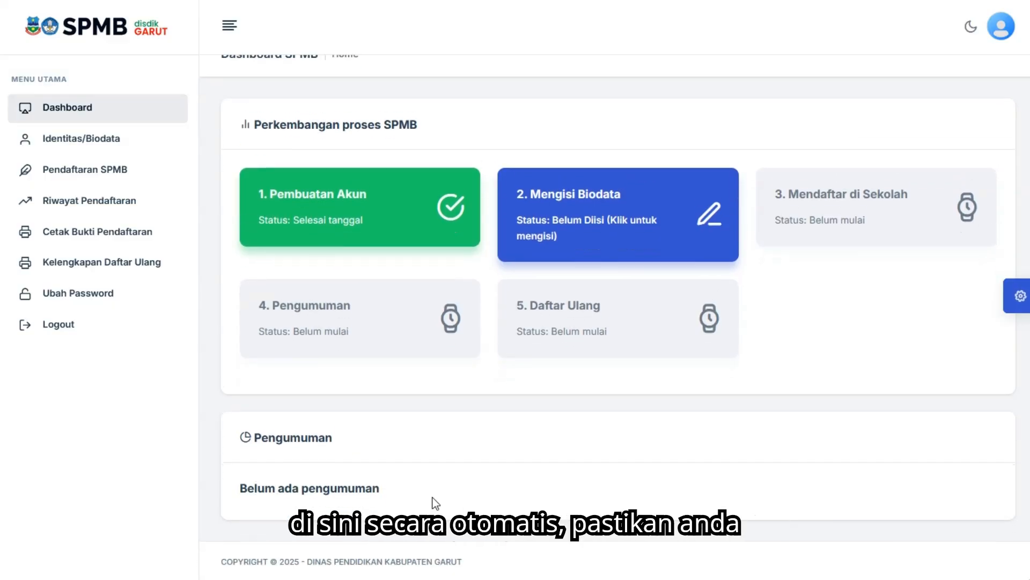
pyautogui.scroll(1, 436, 503)
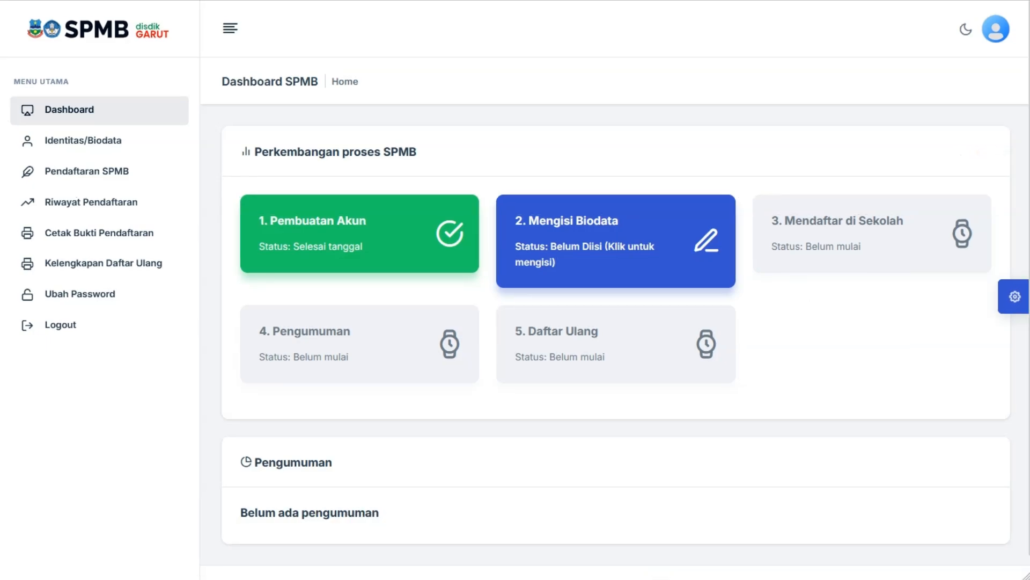
# Step: Open the Identitas/Biodata form and look over its personal, school, family and address sections
pyautogui.click(69, 143)
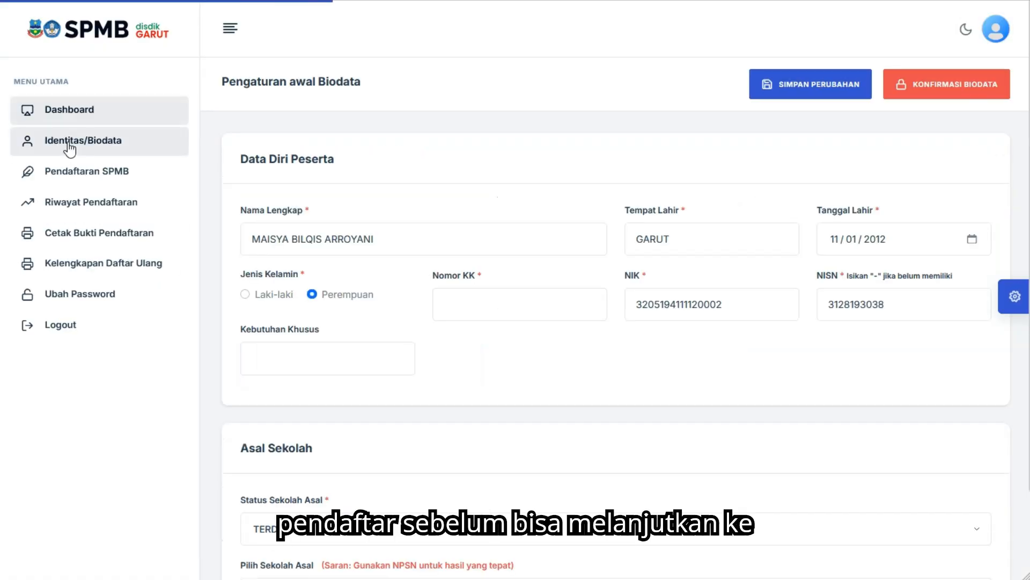
pyautogui.scroll(-8, 584, 160)
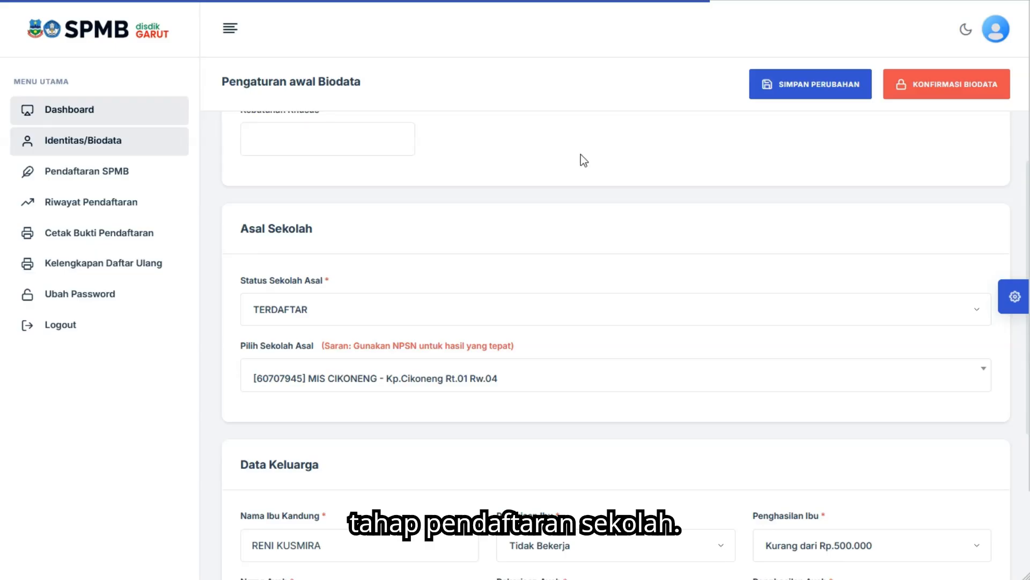
pyautogui.scroll(-5, 582, 161)
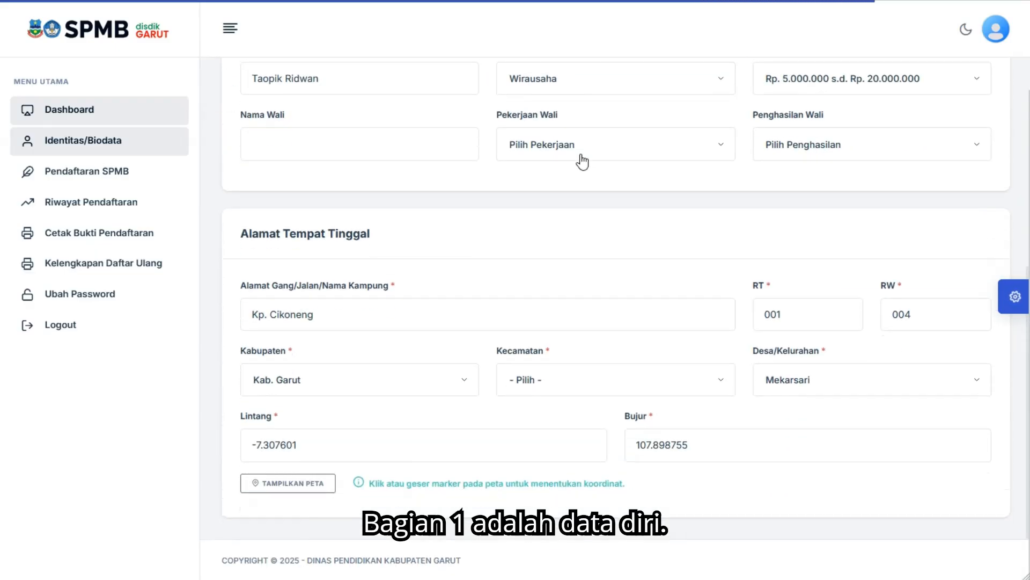
pyautogui.scroll(6, 582, 161)
pyautogui.scroll(7, 582, 161)
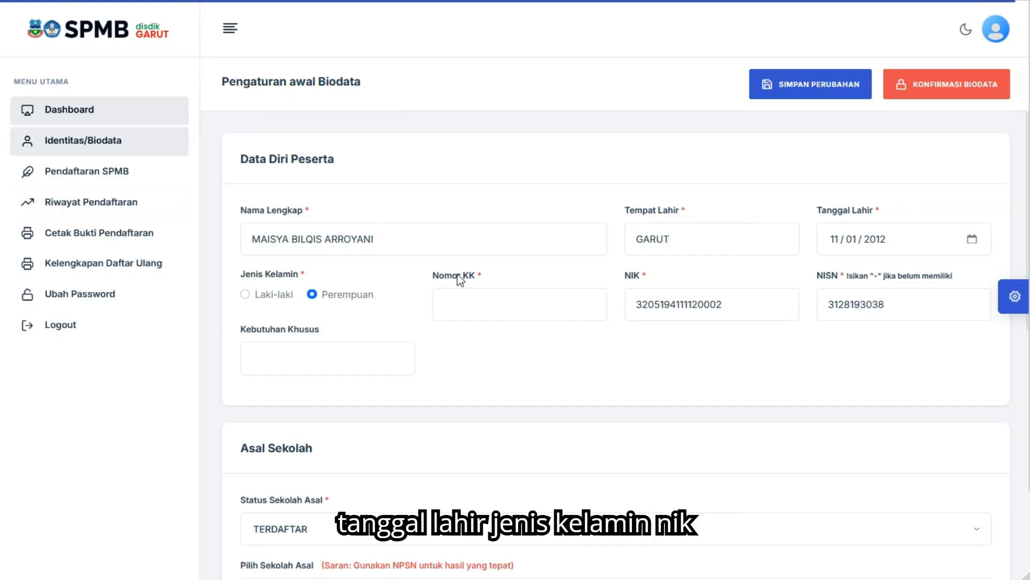
# Step: Fill in the Nomor KK field of the participant's personal data by copying the number from the NIK field
pyautogui.click(461, 309)
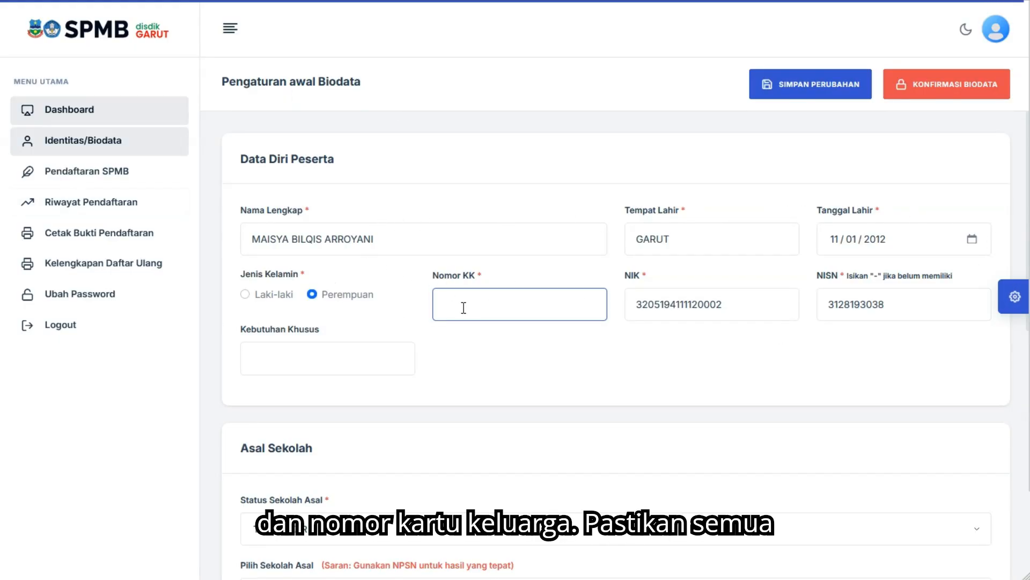
pyautogui.doubleClick(647, 310)
pyautogui.hotkey('ctrl', 'c')
pyautogui.click(508, 291)
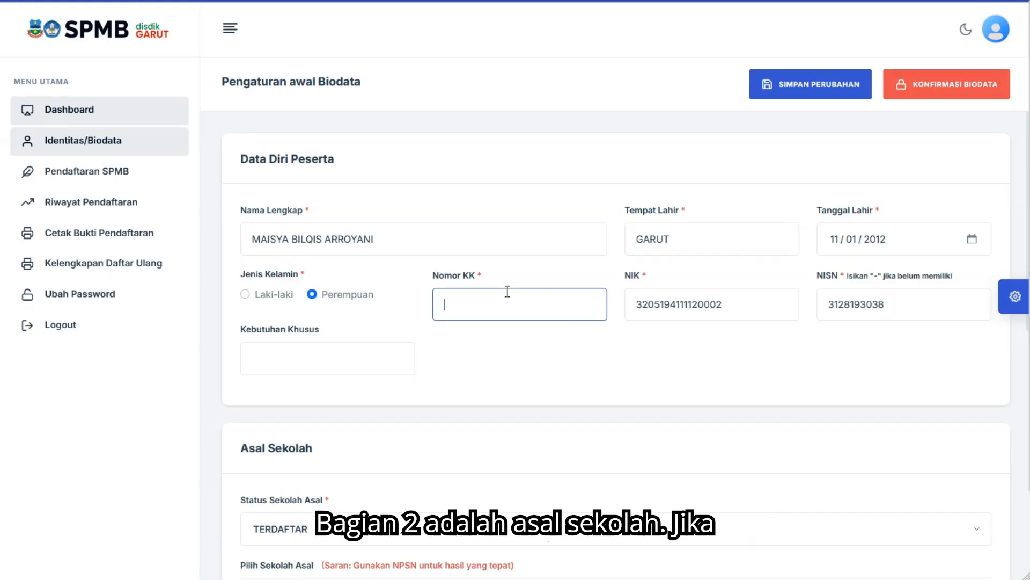
pyautogui.click(665, 306)
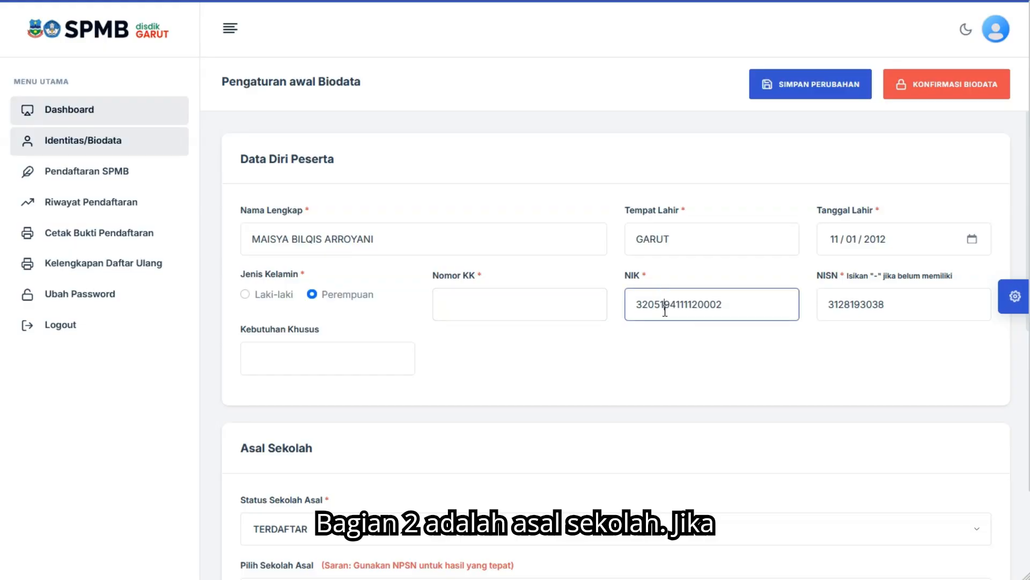
pyautogui.doubleClick(671, 307)
pyautogui.click(543, 306)
pyautogui.hotkey('ctrl', 'v')
# Step: Examine the Status Sekolah Asal options and the school search under Pilih Sekolah Asal in the Asal Sekolah section
pyautogui.scroll(-4, 544, 306)
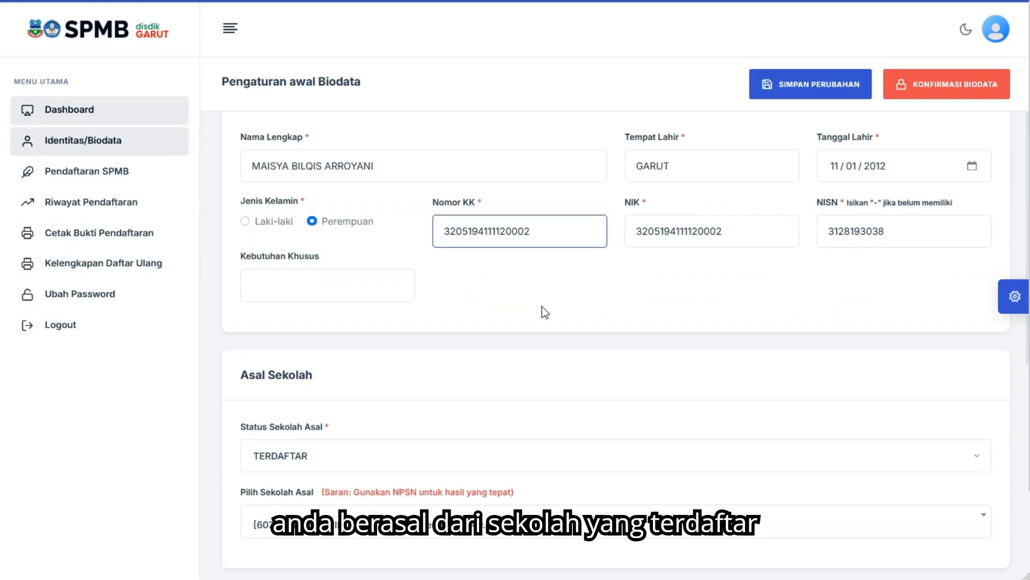
pyautogui.scroll(-1, 543, 313)
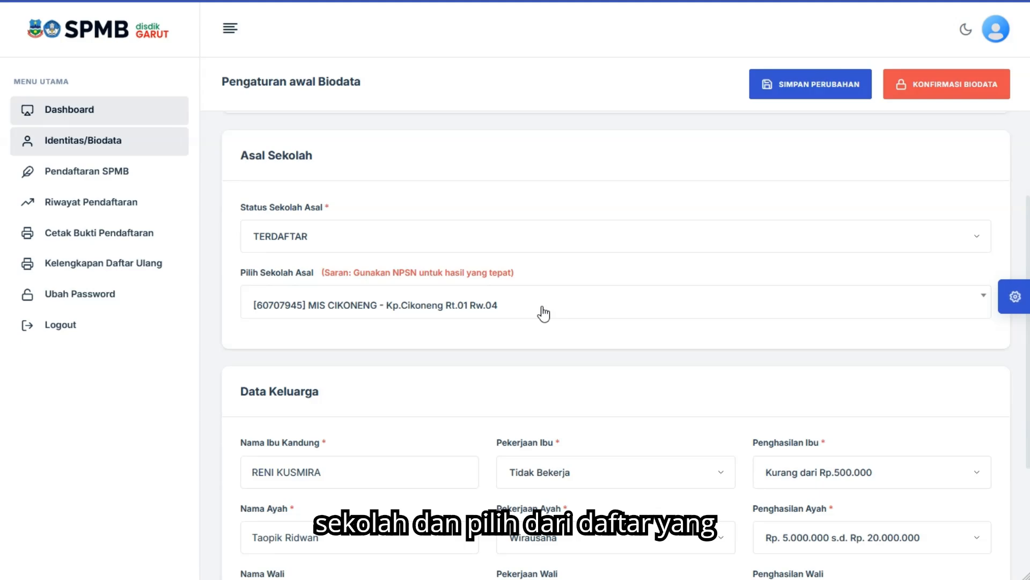
pyautogui.click(519, 235)
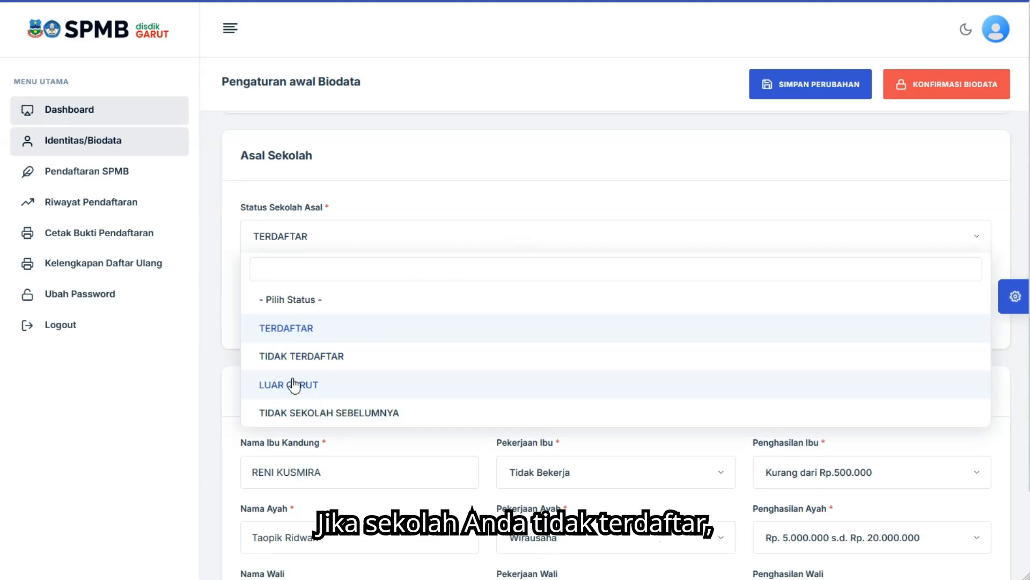
pyautogui.click(442, 200)
pyautogui.click(365, 311)
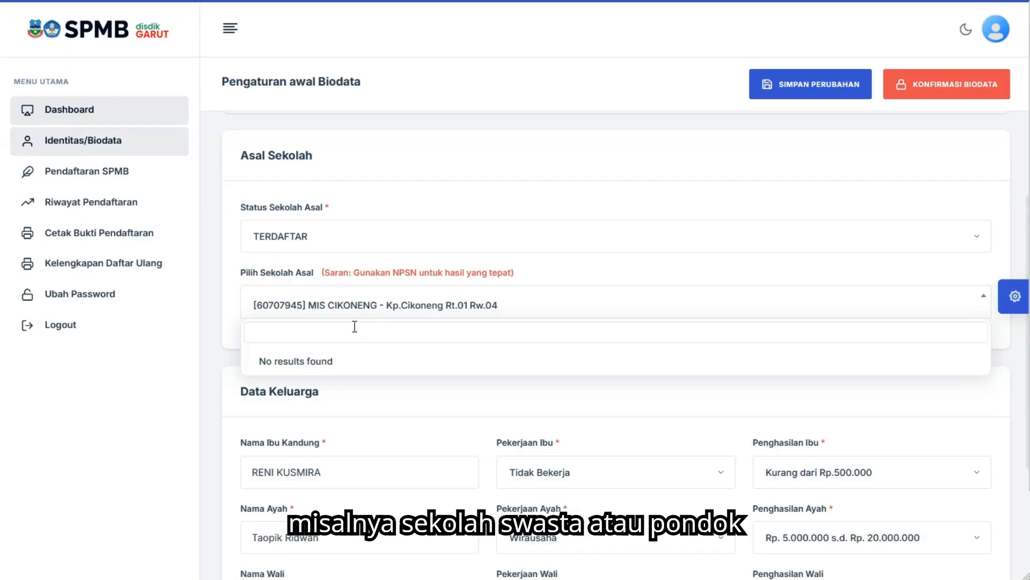
pyautogui.click(349, 333)
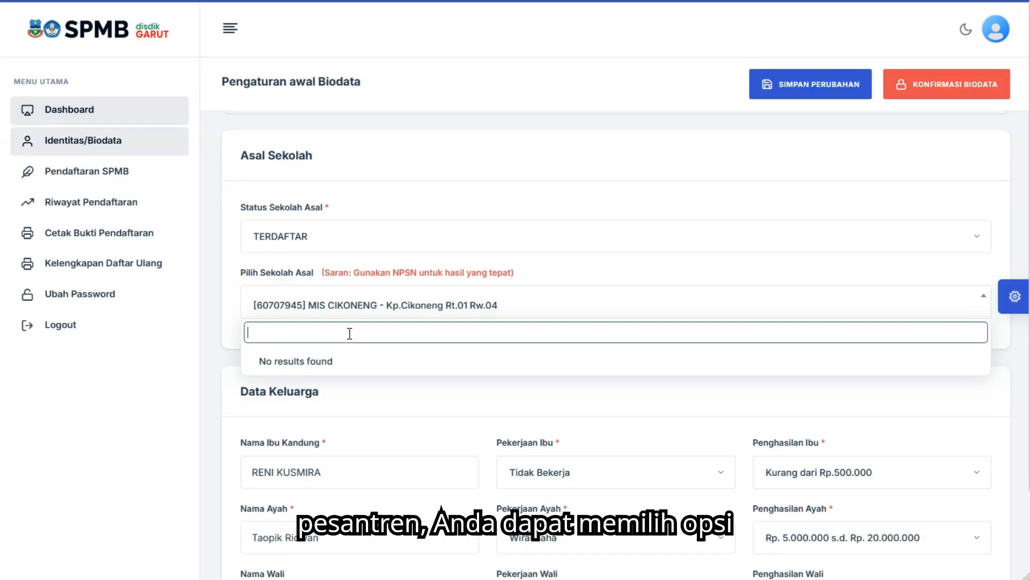
# Step: Set Status Sekolah Asal to TIDAK TERDAFTAR and go through the NPSN, Nama Sekolah Asal and Alamat Sekolah Asal fields
pyautogui.click(566, 235)
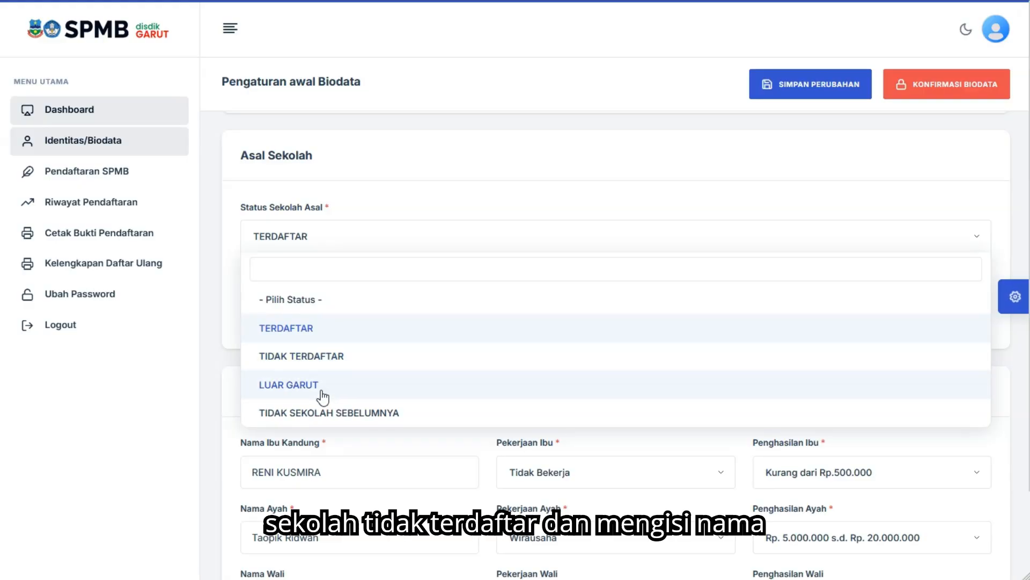
pyautogui.click(334, 358)
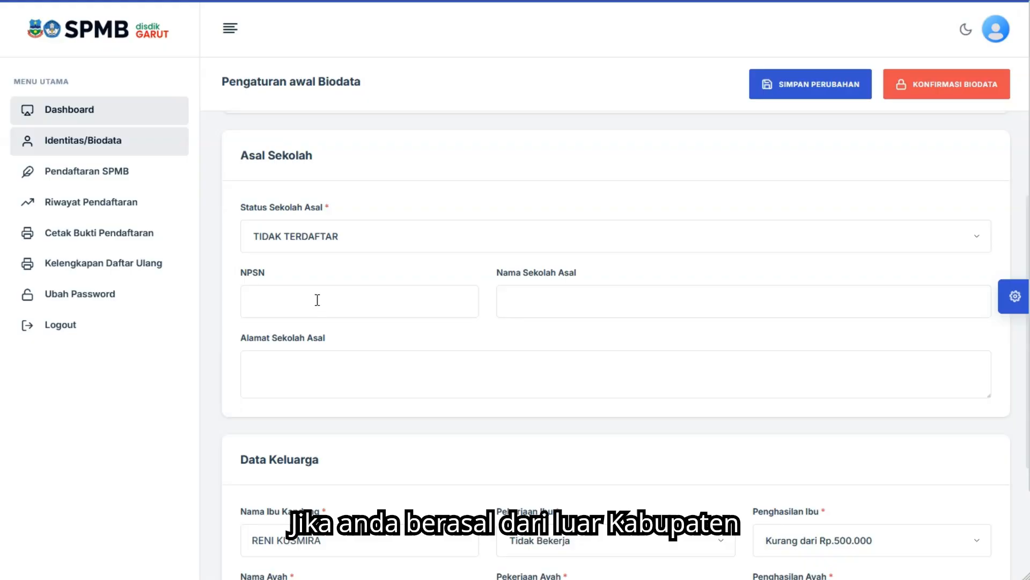
pyautogui.click(253, 293)
pyautogui.click(582, 299)
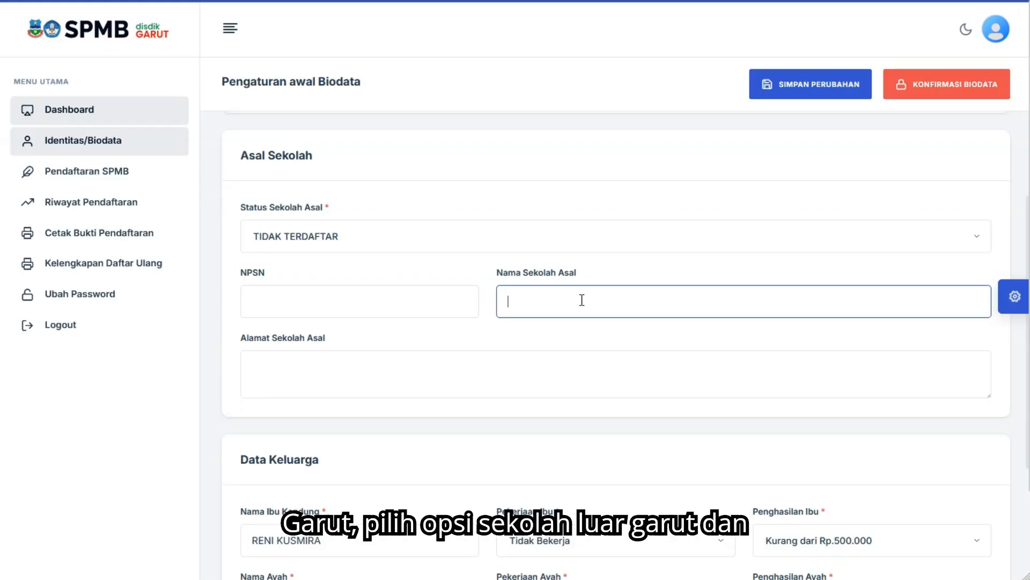
pyautogui.click(391, 373)
# Step: Set Status Sekolah Asal to LUAR GARUT in the Asal Sekolah section
pyautogui.click(333, 240)
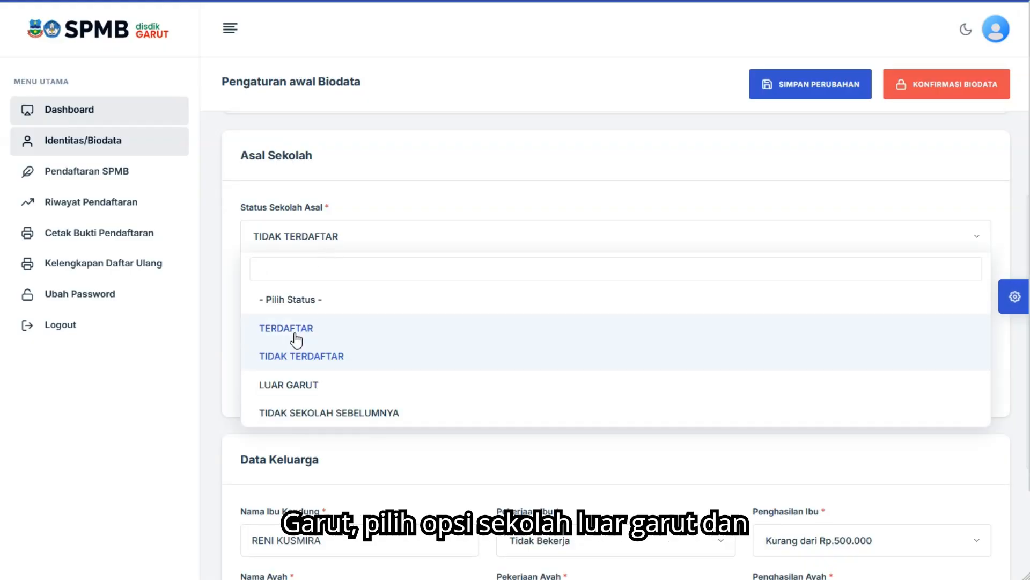
pyautogui.click(289, 386)
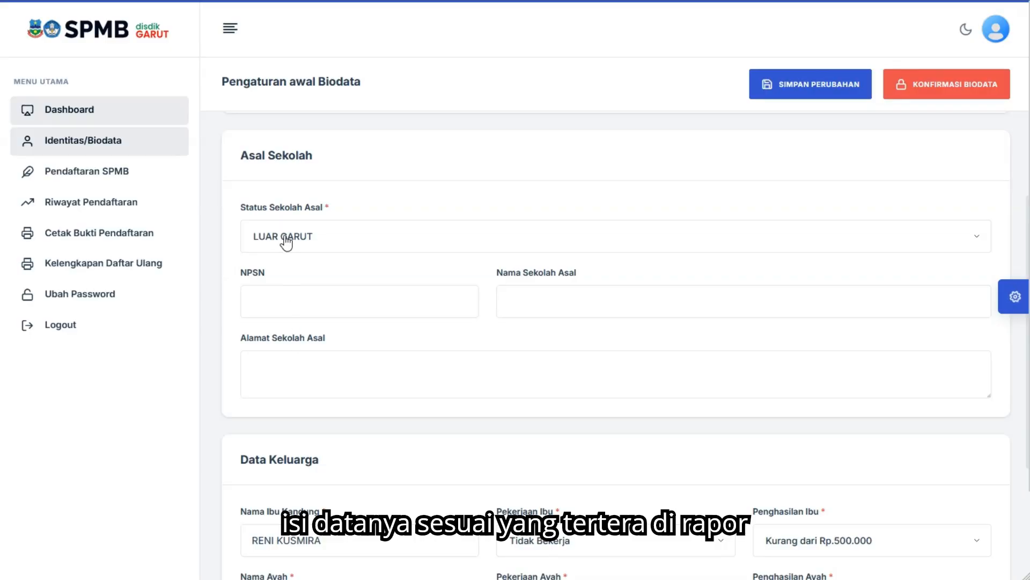
# Step: Go through the NPSN, Nama Sekolah Asal and Alamat Sekolah Asal fields and set Status Sekolah Asal to TIDAK SEKOLAH SEBELUMNYA
pyautogui.click(264, 303)
pyautogui.click(542, 294)
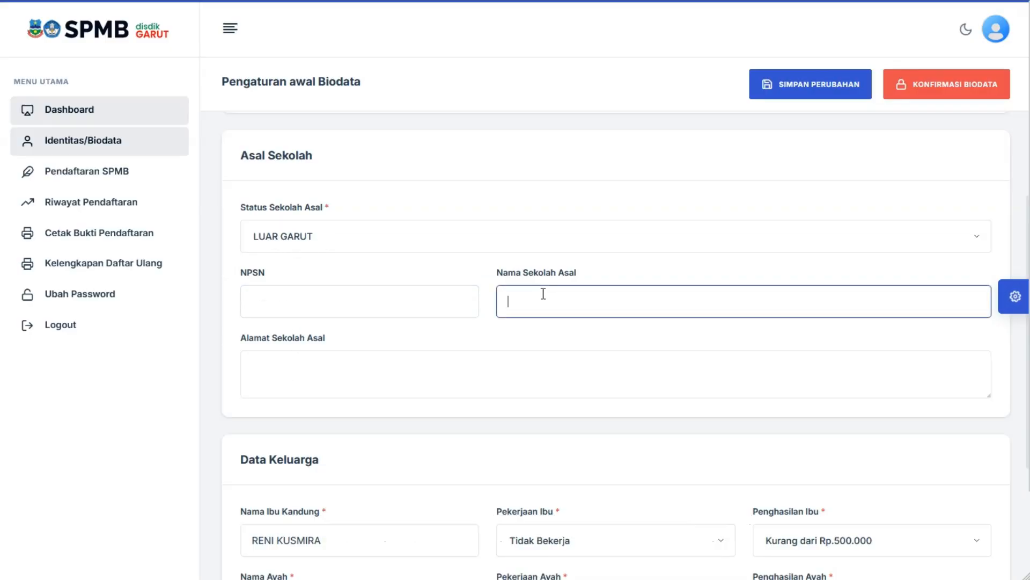
pyautogui.click(321, 380)
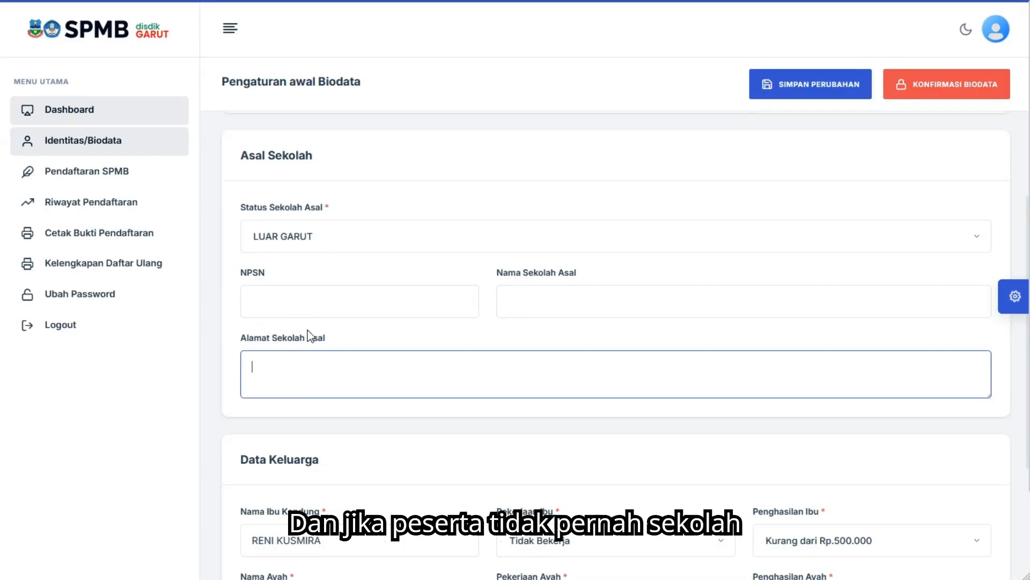
pyautogui.click(321, 244)
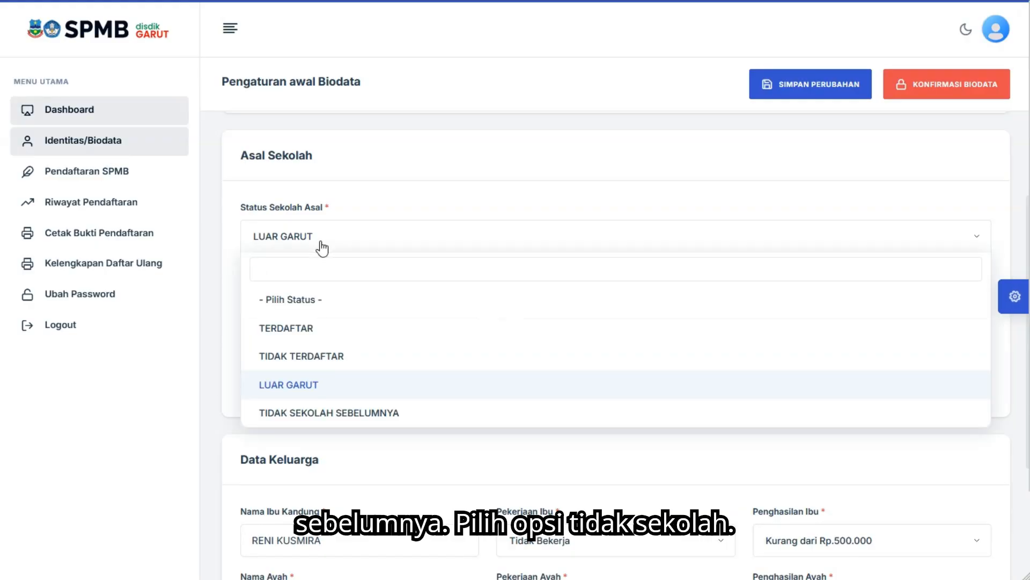
pyautogui.click(346, 413)
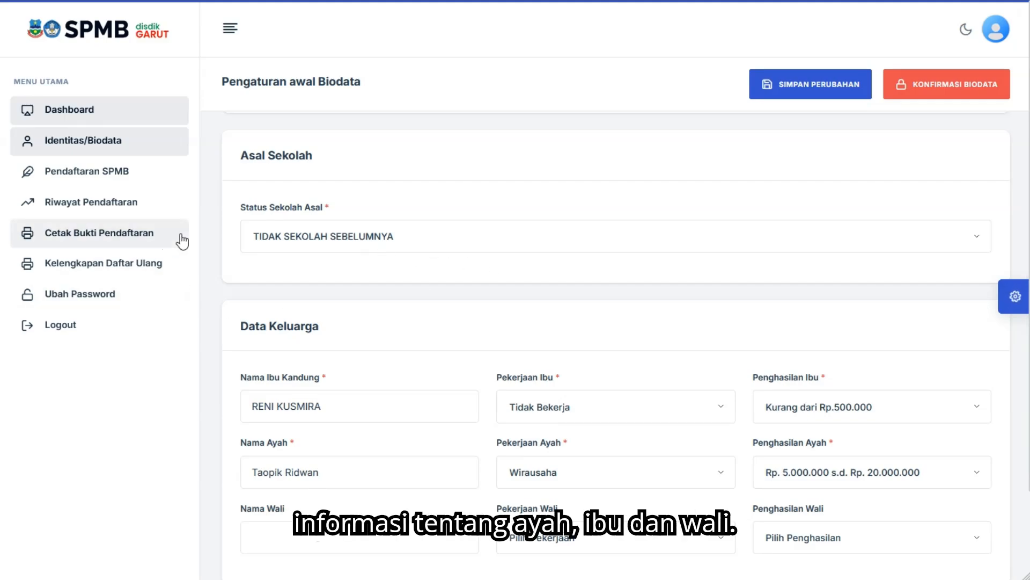
# Step: Review the parent and guardian fields in Data Keluarga and the address fields in Alamat Tempat Tinggal
pyautogui.scroll(-1, 371, 328)
pyautogui.scroll(-1, 372, 327)
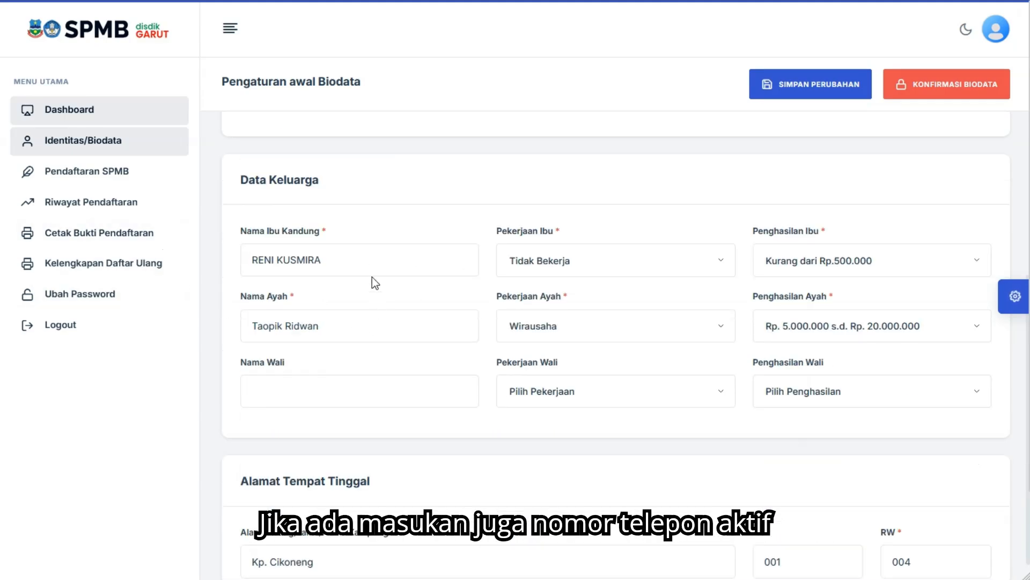
pyautogui.scroll(-2, 307, 350)
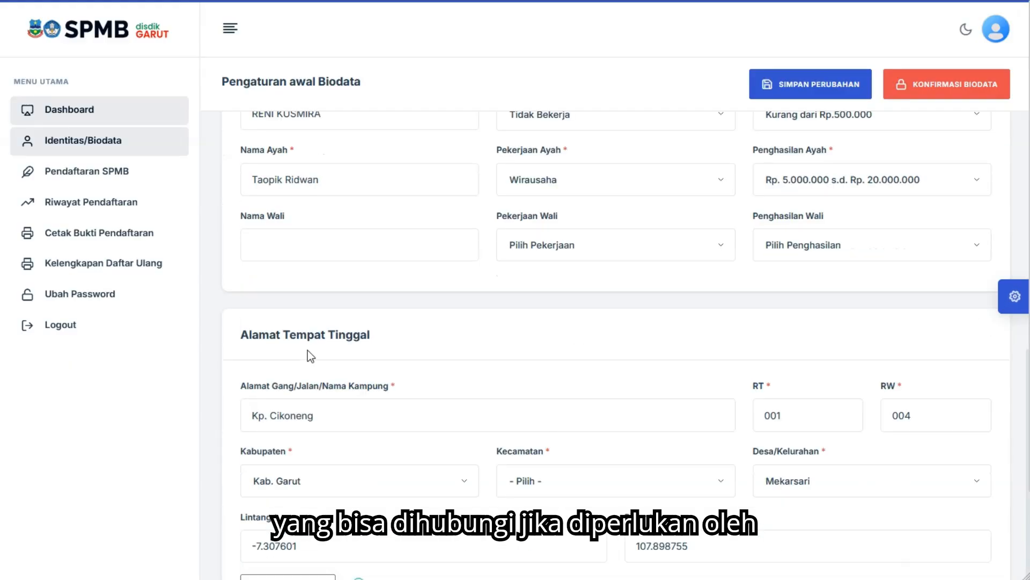
pyautogui.scroll(-1, 665, 321)
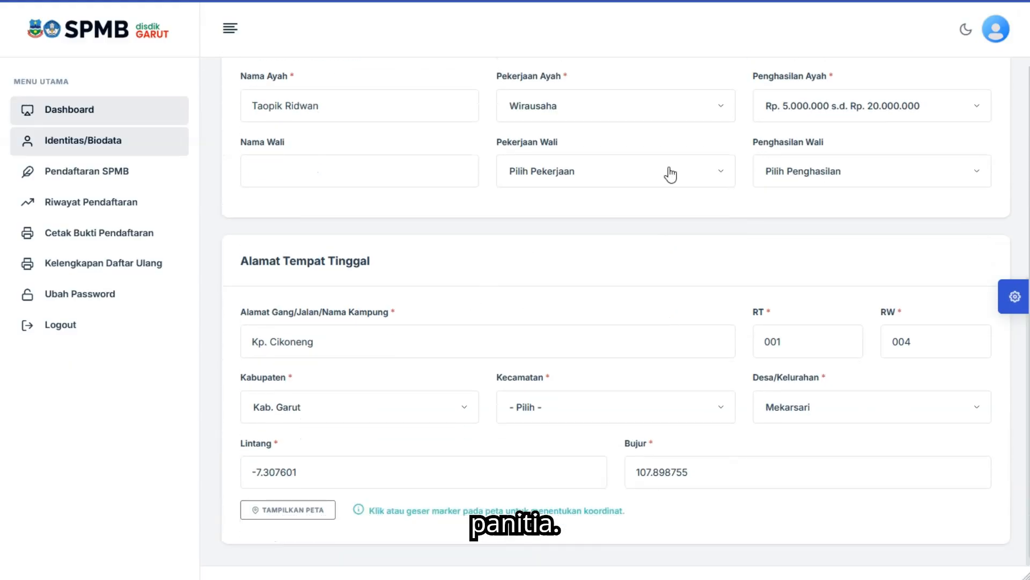
pyautogui.scroll(1, 671, 176)
pyautogui.scroll(-2, 594, 192)
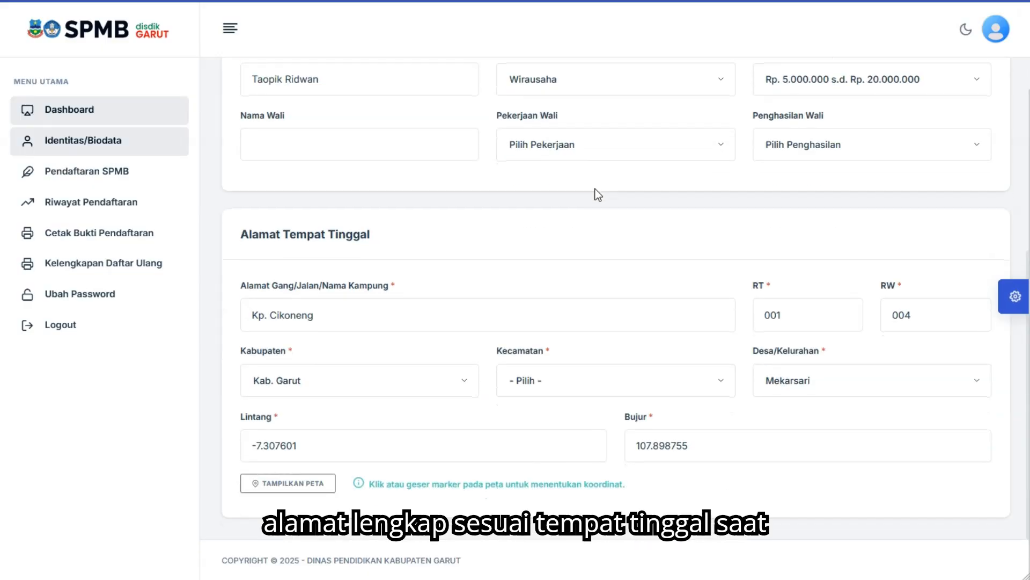
pyautogui.moveTo(247, 234); pyautogui.dragTo(375, 240)
pyautogui.click(418, 240)
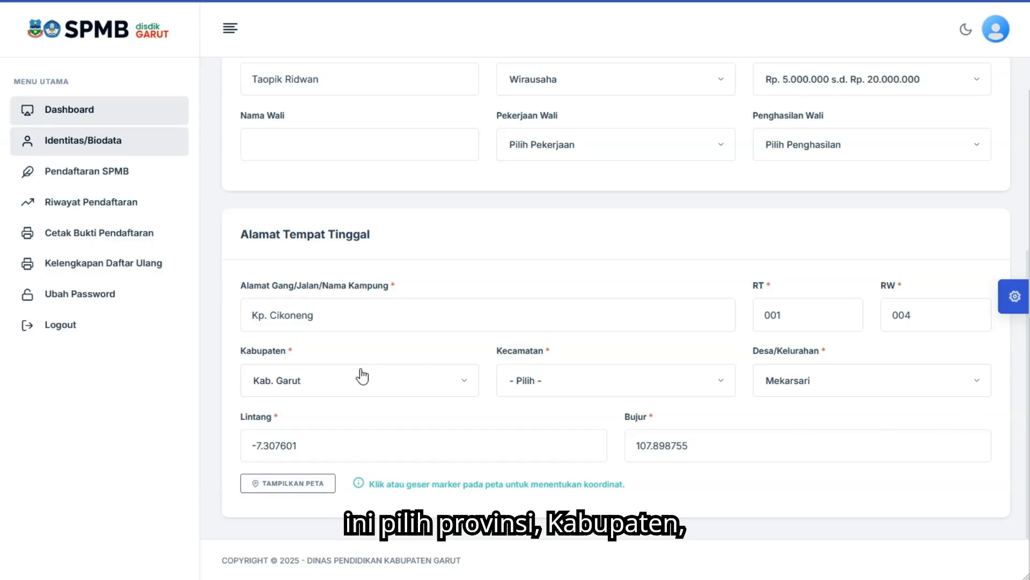
# Step: Select the applicant's home district under Kecamatan and home village under Desa/Kelurahan in the Alamat Tempat Tinggal section
pyautogui.click(546, 385)
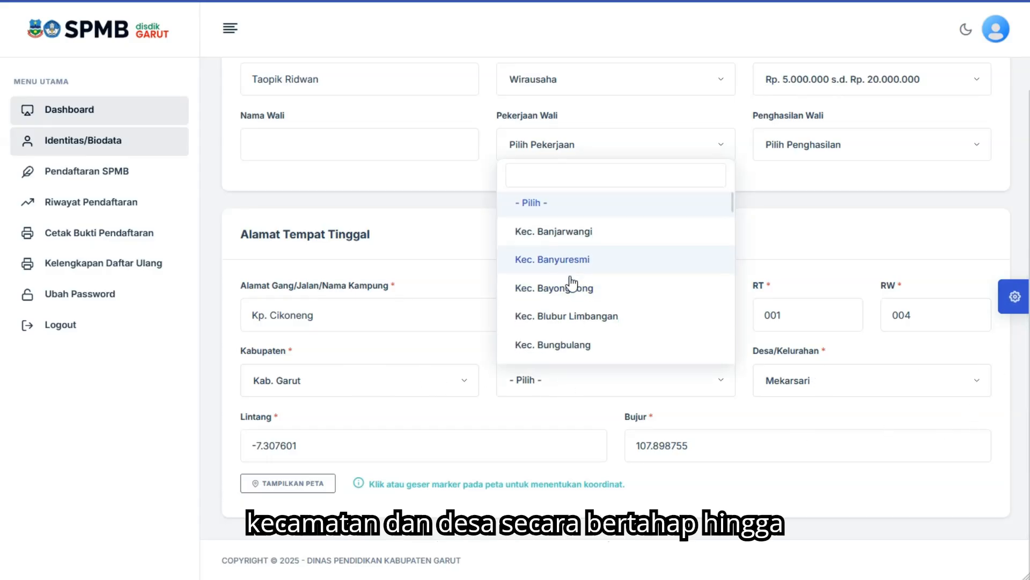
pyautogui.scroll(-3, 572, 283)
pyautogui.scroll(-5, 572, 283)
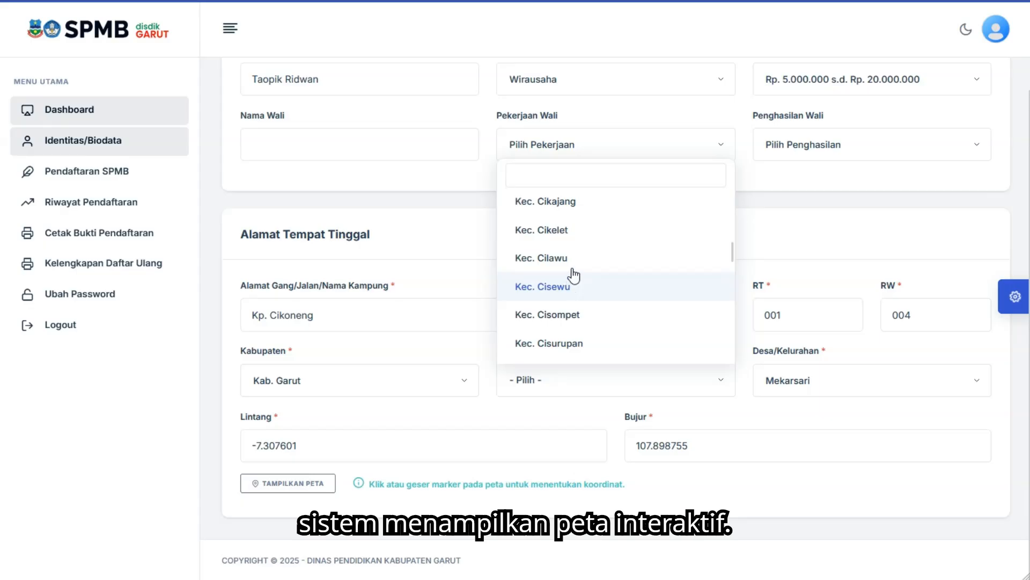
pyautogui.click(575, 263)
pyautogui.click(847, 392)
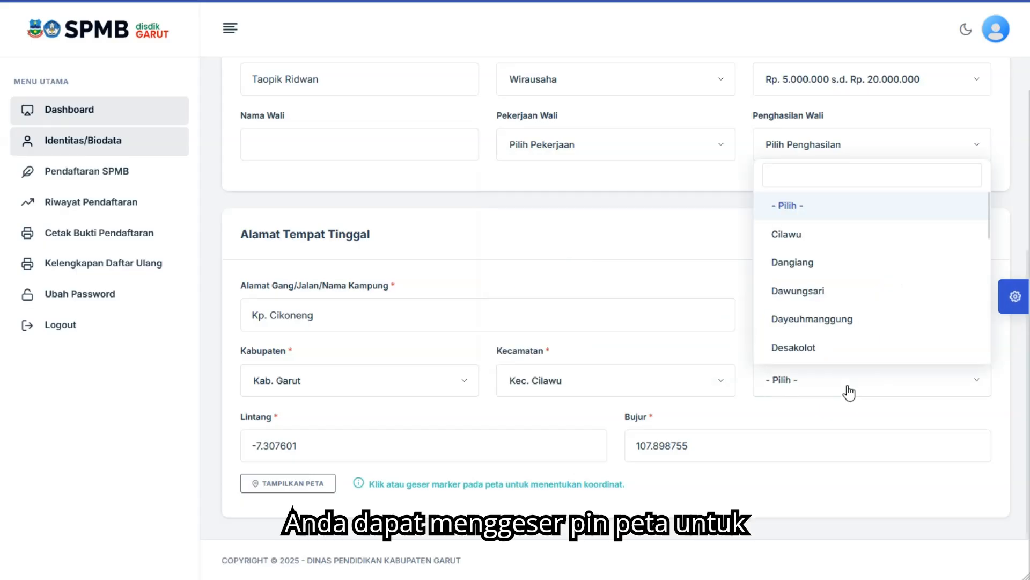
pyautogui.scroll(-5, 824, 330)
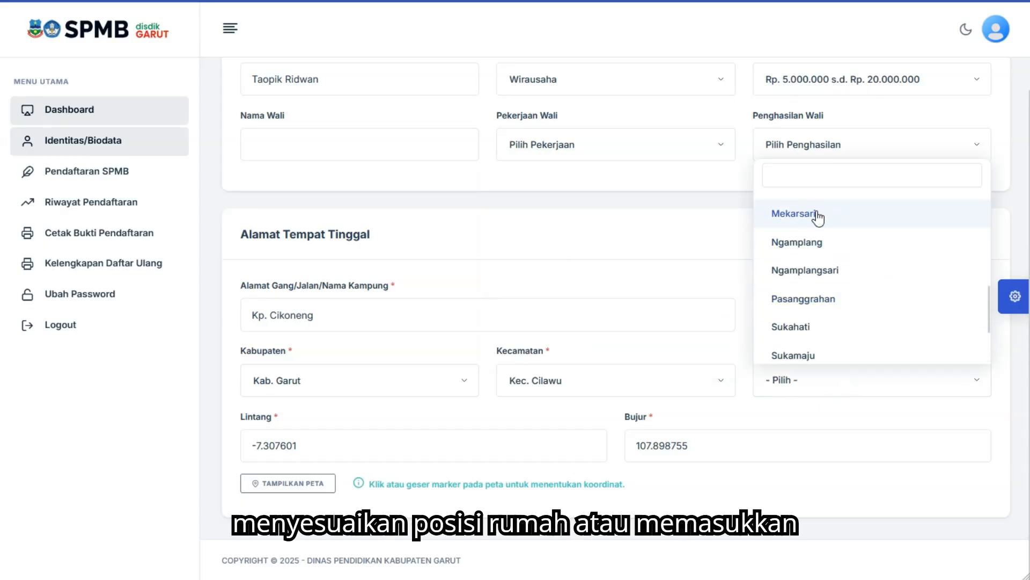
pyautogui.click(821, 212)
# Step: Show the address map and reposition the home marker northeast onto the nearby settlement, adjusting it slightly to the west
pyautogui.click(289, 484)
pyautogui.scroll(-3, 1009, 424)
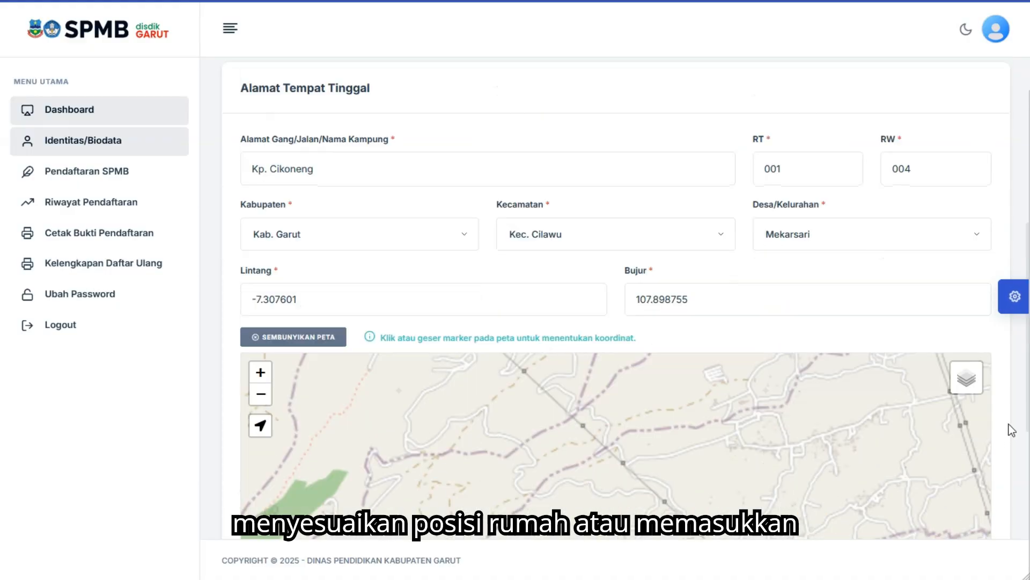
pyautogui.scroll(-5, 1009, 416)
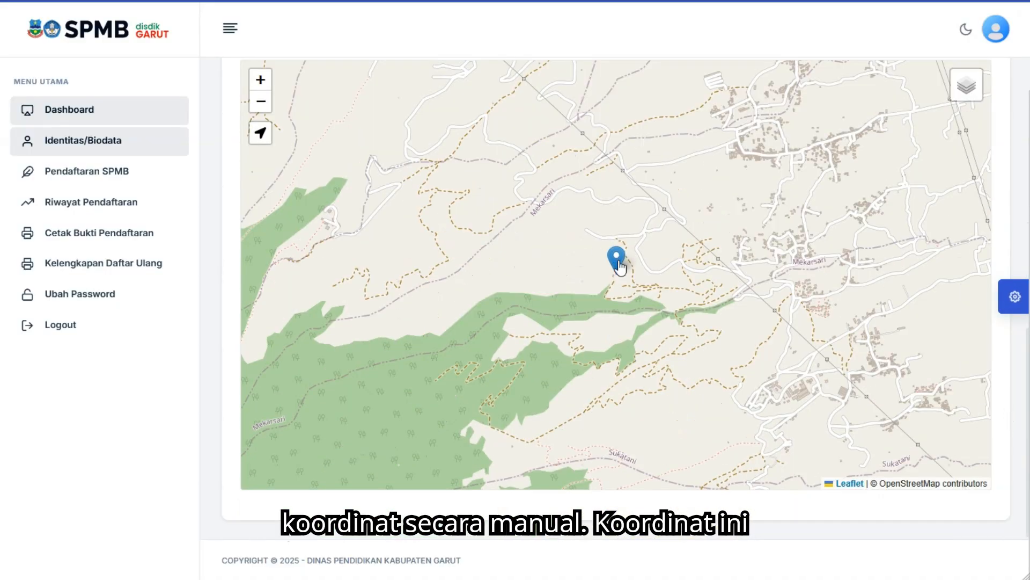
pyautogui.moveTo(805, 180)
pyautogui.mouseDown()
pyautogui.moveTo(794, 113)
pyautogui.moveTo(804, 125)
pyautogui.mouseUp()
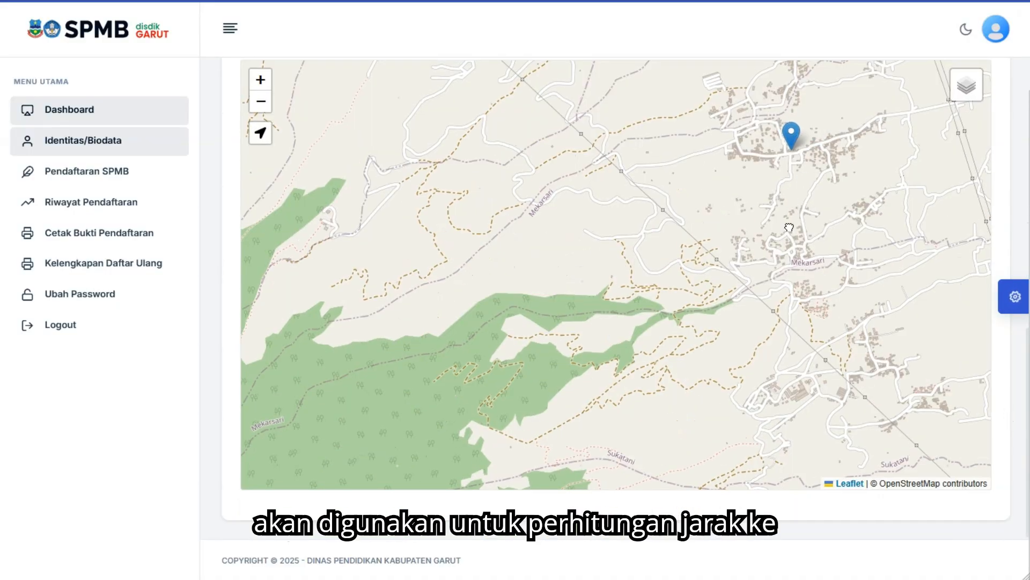
pyautogui.scroll(3, 1003, 223)
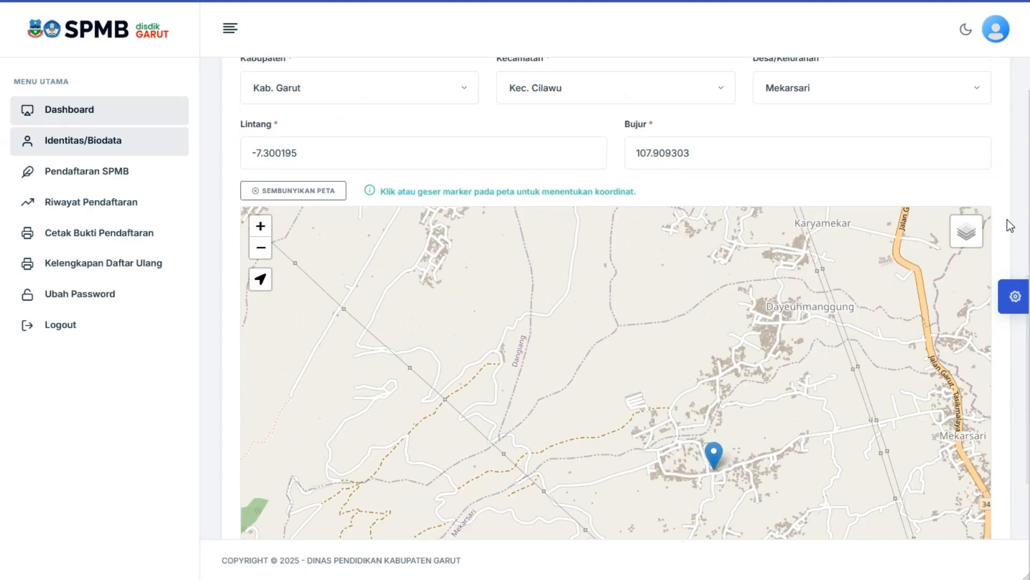
pyautogui.moveTo(714, 449)
pyautogui.mouseDown()
pyautogui.moveTo(735, 448)
pyautogui.moveTo(703, 448)
pyautogui.mouseUp()
# Step: Save the changes to the biodata form and dismiss the success message
pyautogui.scroll(15, 1015, 241)
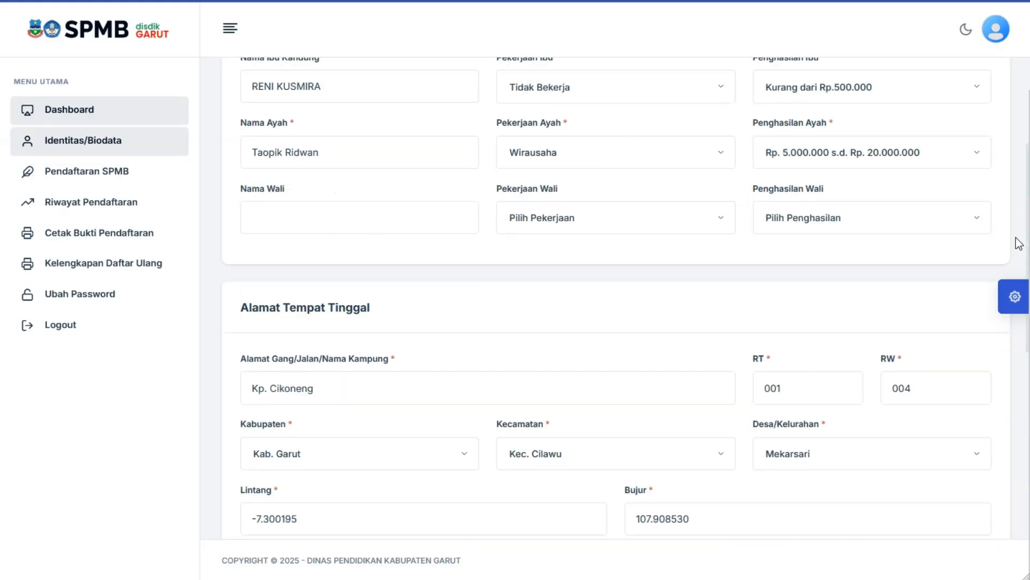
pyautogui.scroll(2, 1018, 243)
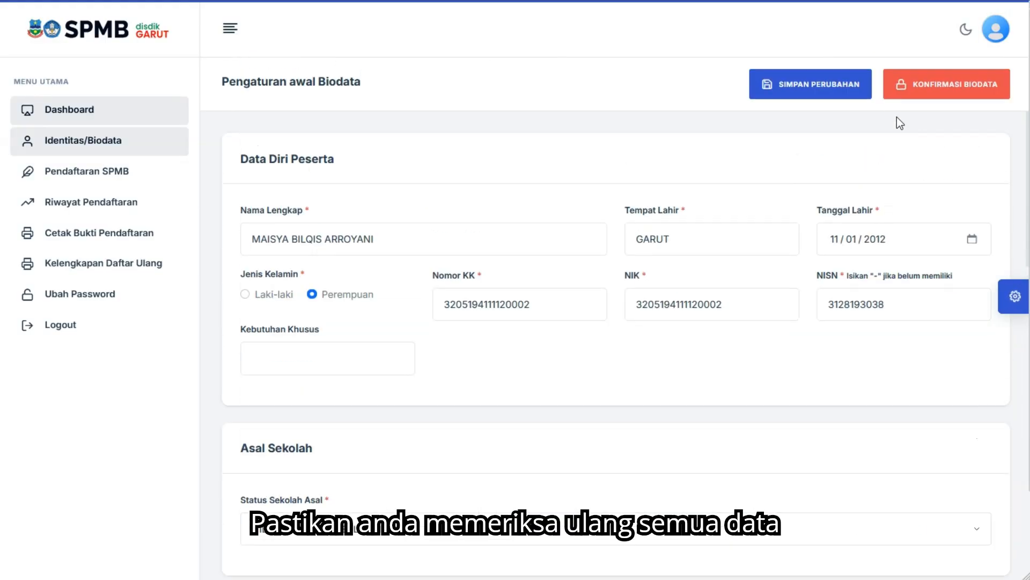
pyautogui.click(801, 91)
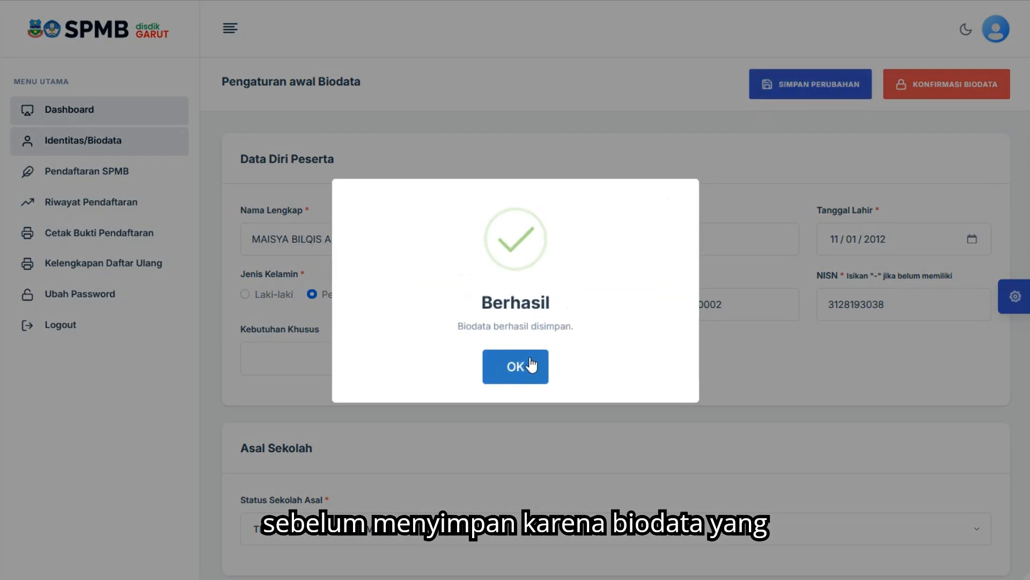
pyautogui.click(529, 368)
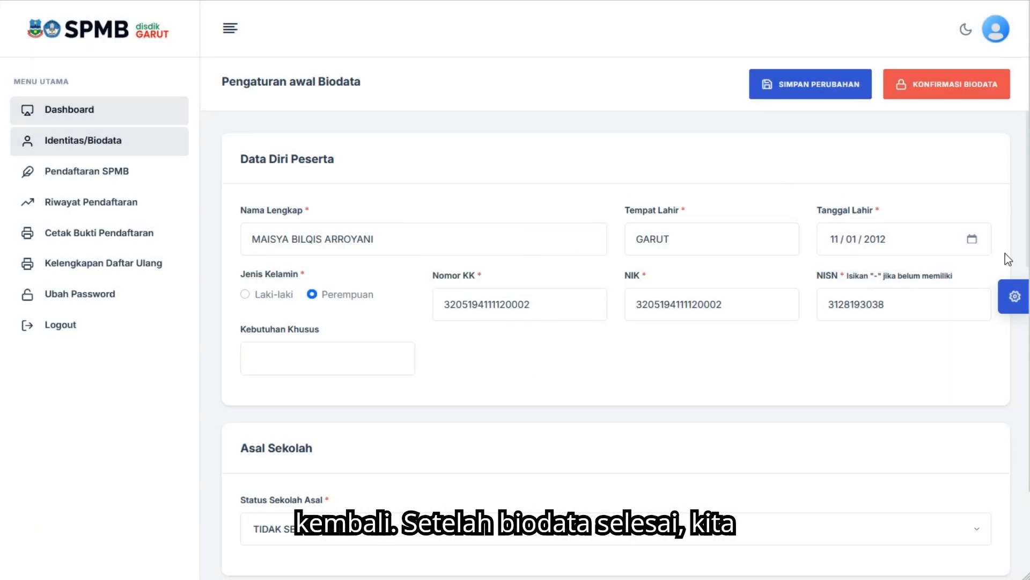
# Step: Confirm the completed biodata and go to the Pendaftaran SPMB page
pyautogui.click(931, 90)
pyautogui.click(475, 392)
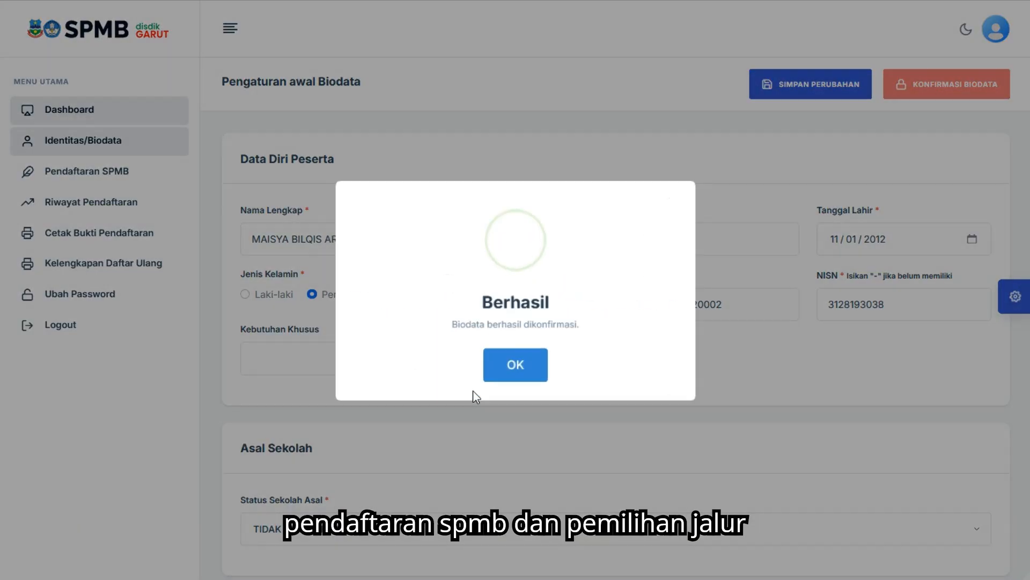
pyautogui.click(512, 373)
pyautogui.click(126, 179)
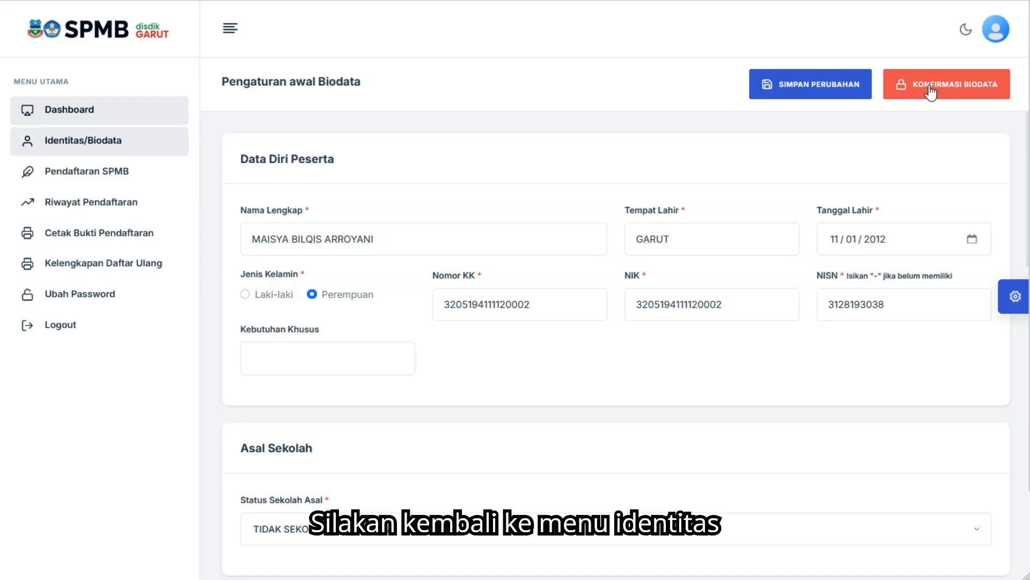
# Step: Lock the applicant's biodata by confirming that all entries are correct
pyautogui.click(929, 86)
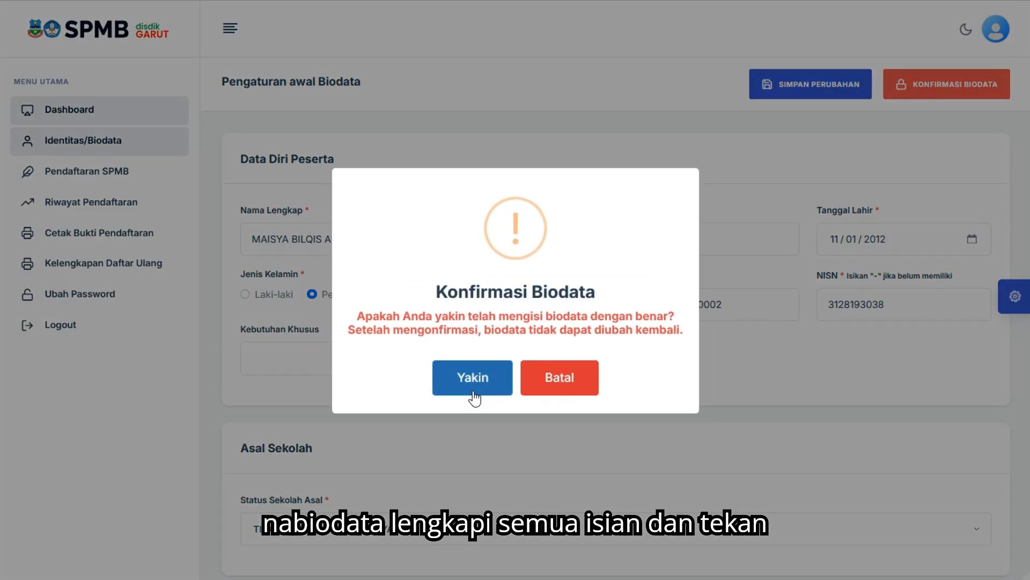
pyautogui.click(474, 393)
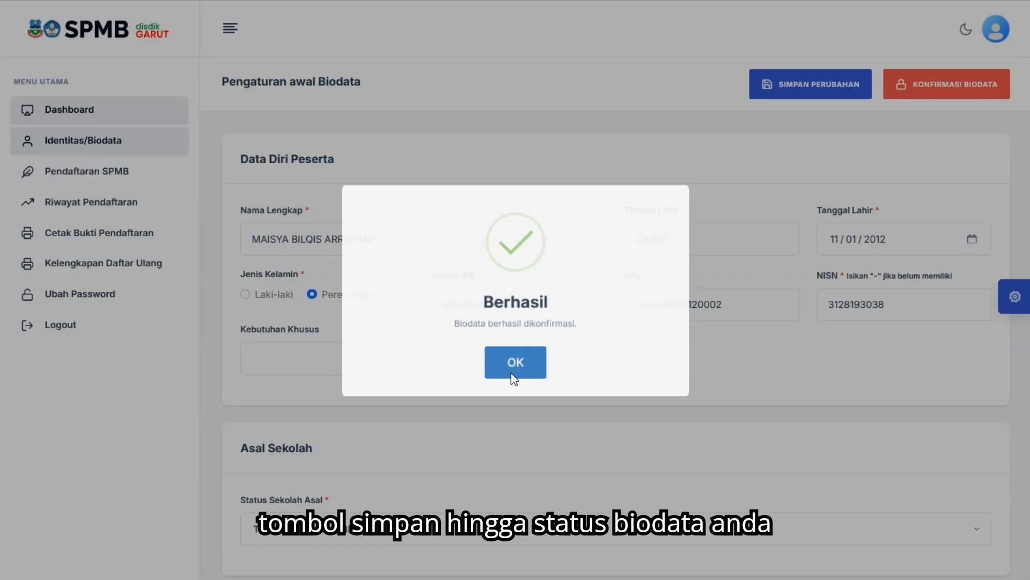
pyautogui.click(514, 374)
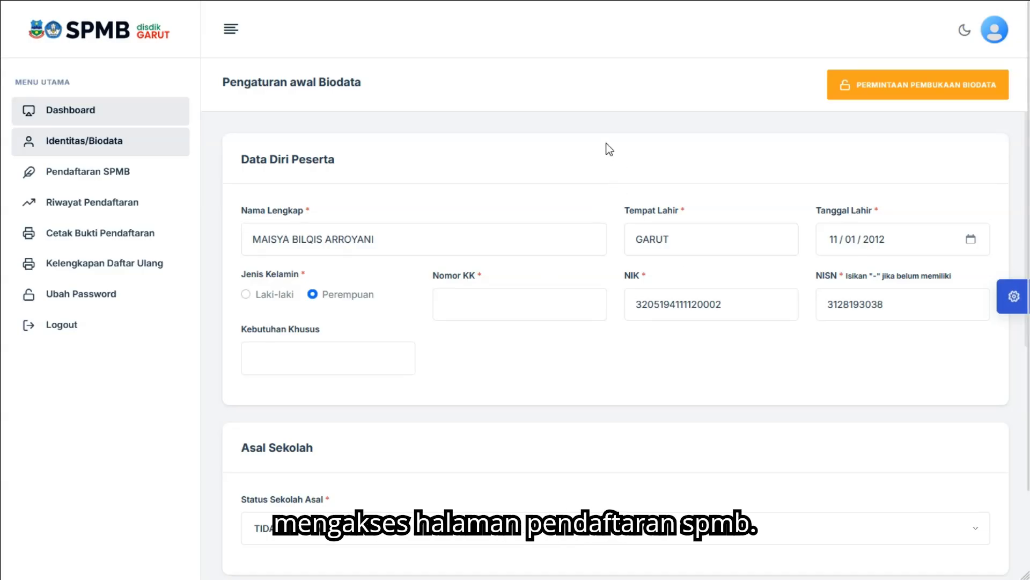
# Step: Open Pendaftaran SPMB and compare the schools offered under DOMISILI, PERPINDAHAN, PRESTASI AKADEMIK, PRESTASI NON AKADEMIK and AFIRMASI
pyautogui.click(84, 177)
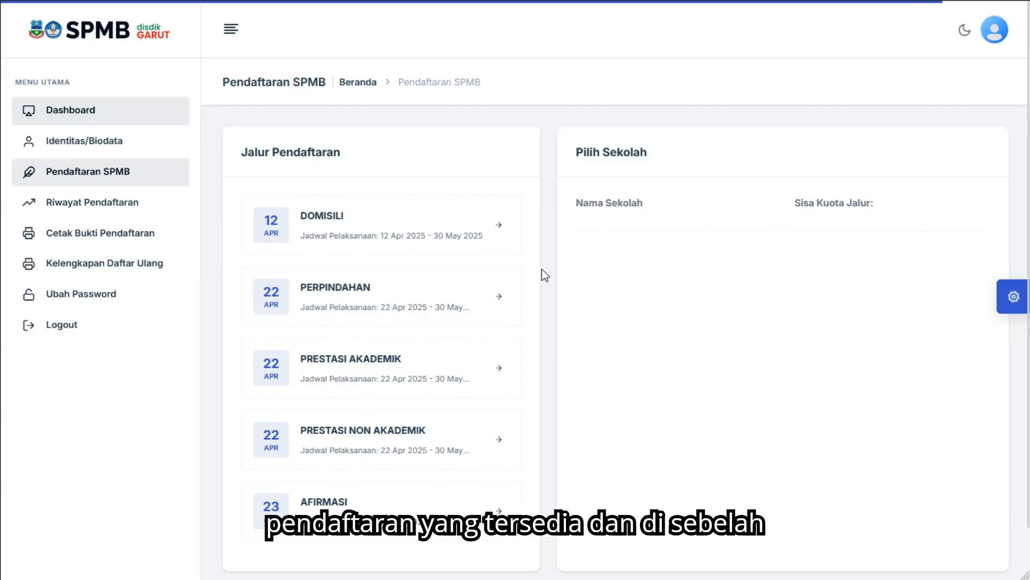
pyautogui.scroll(-1, 546, 275)
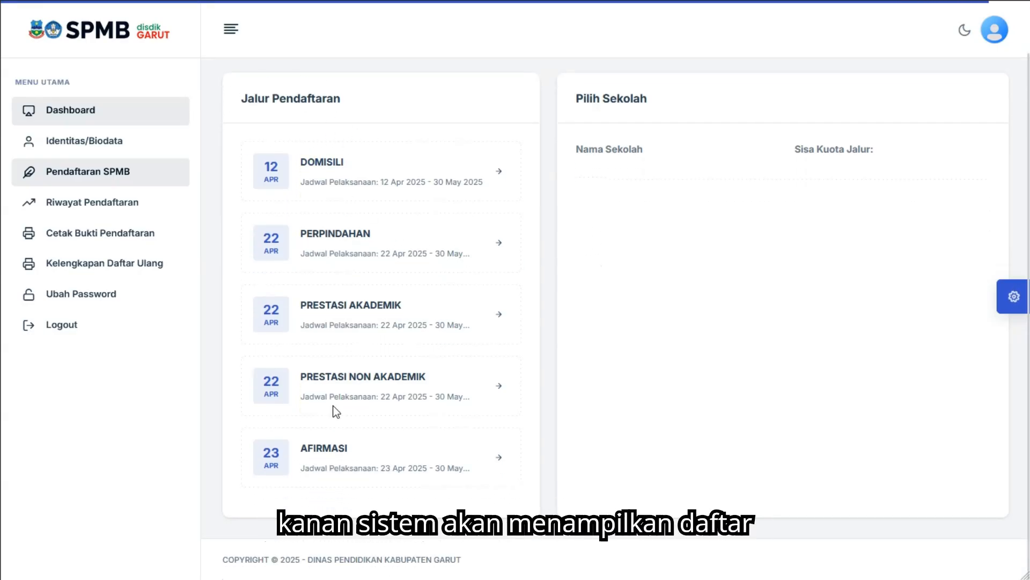
pyautogui.scroll(1, 362, 419)
pyautogui.click(322, 216)
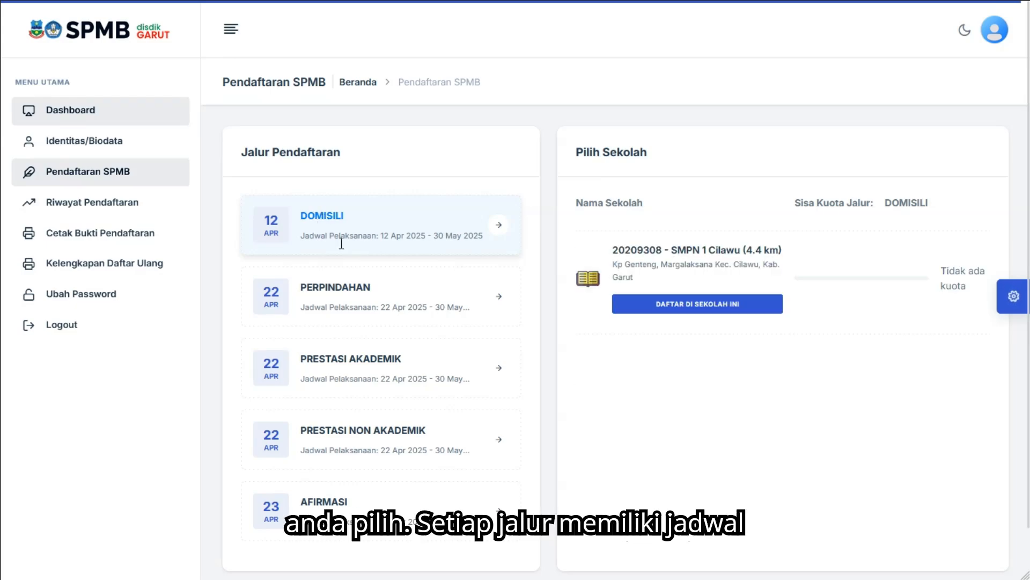
pyautogui.click(349, 290)
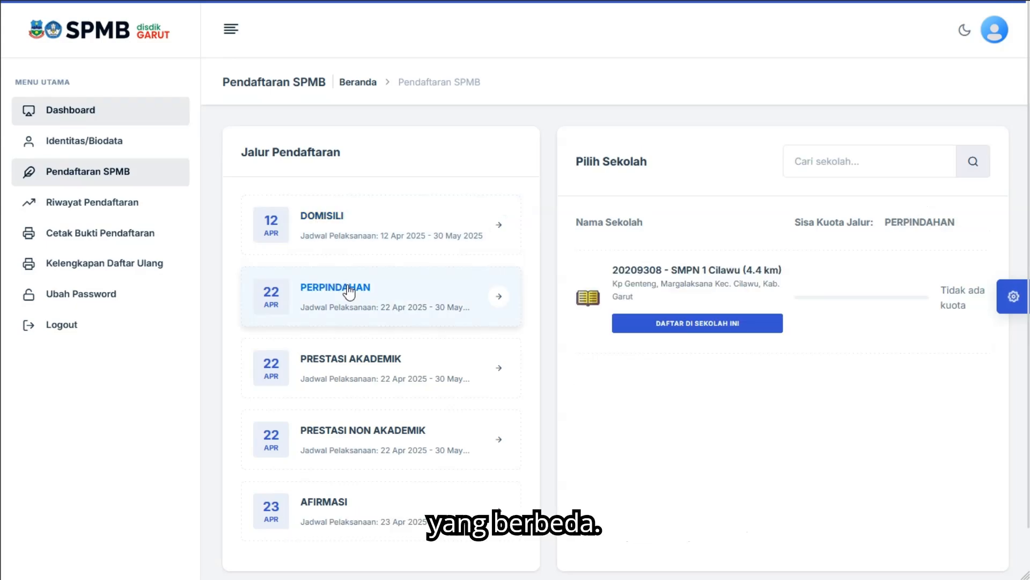
pyautogui.click(348, 371)
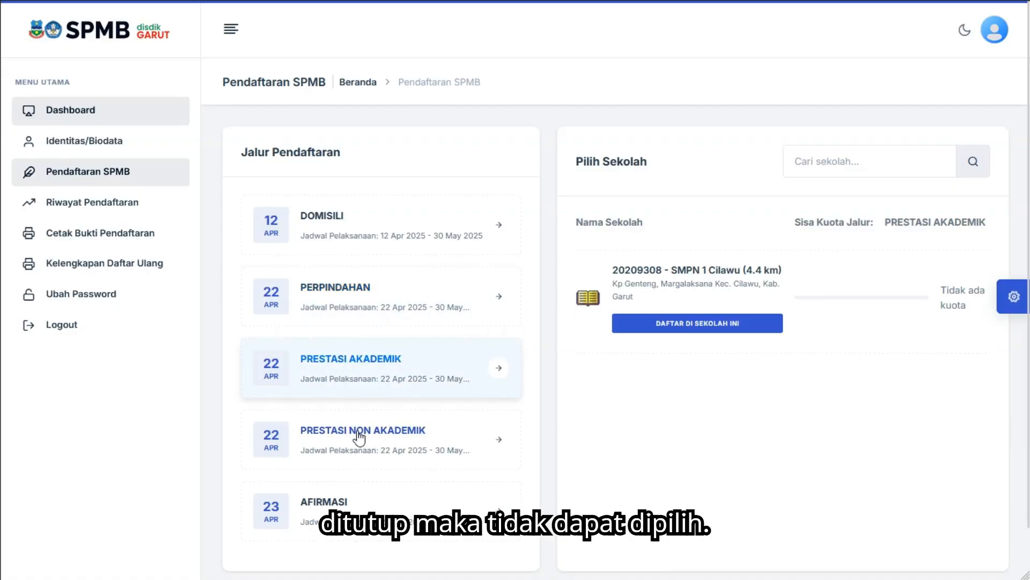
pyautogui.click(356, 432)
pyautogui.click(343, 507)
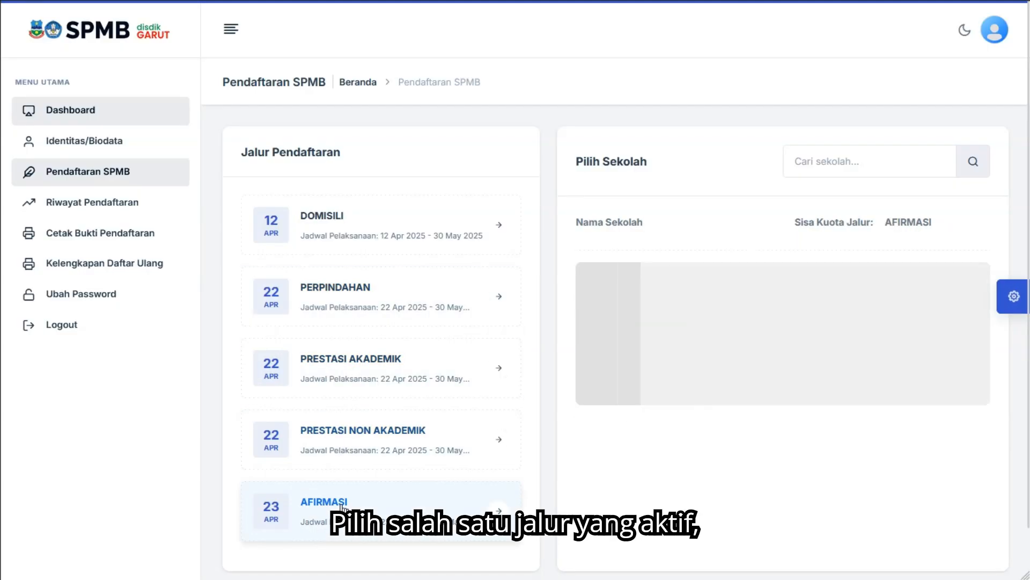
pyautogui.click(337, 295)
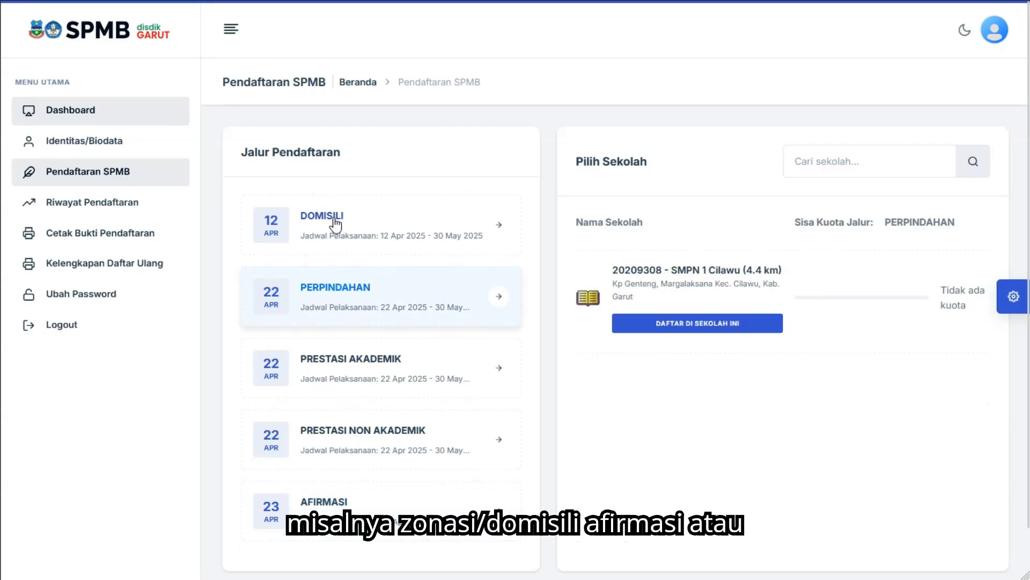
pyautogui.click(335, 221)
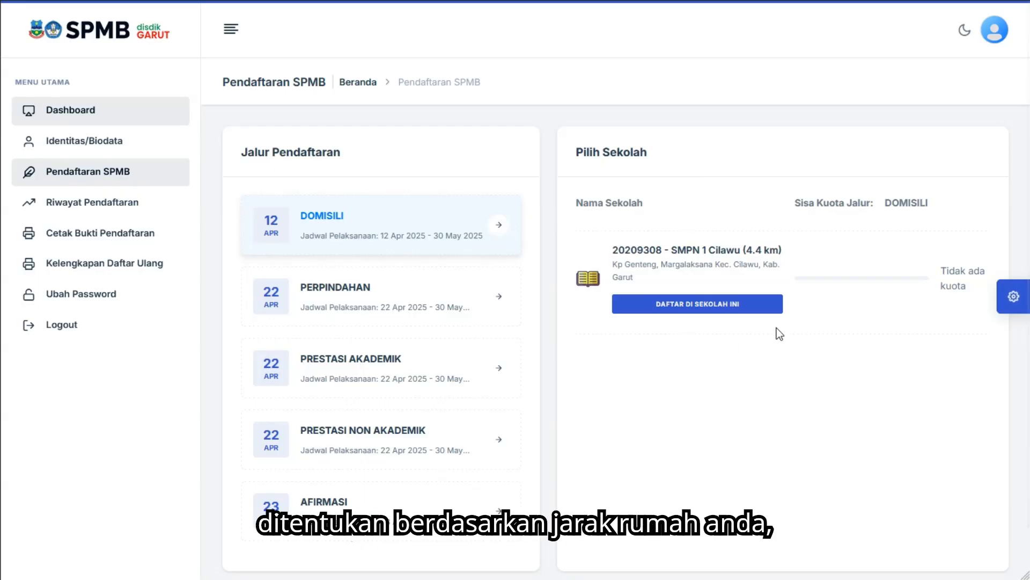
pyautogui.click(767, 306)
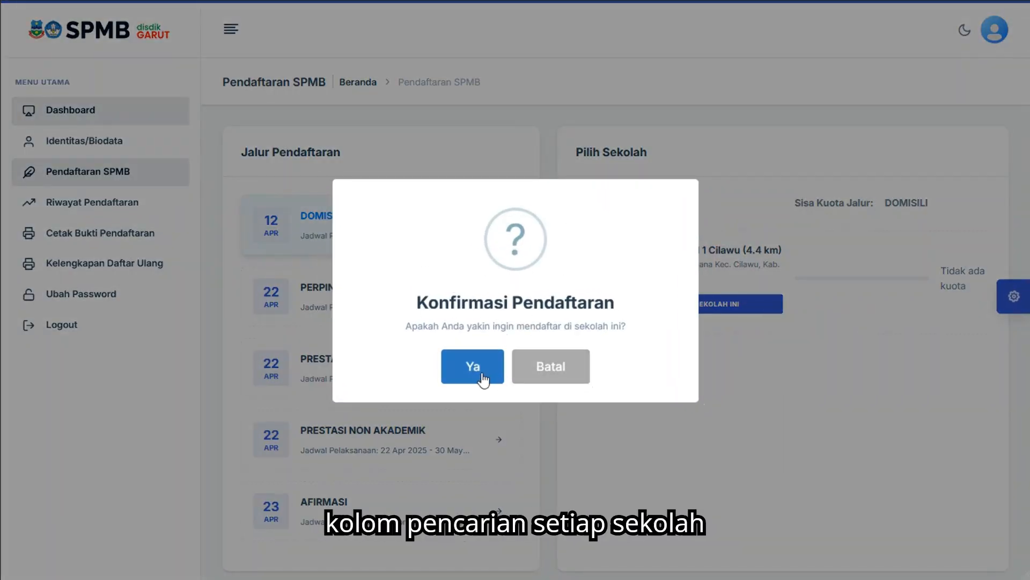
pyautogui.click(548, 371)
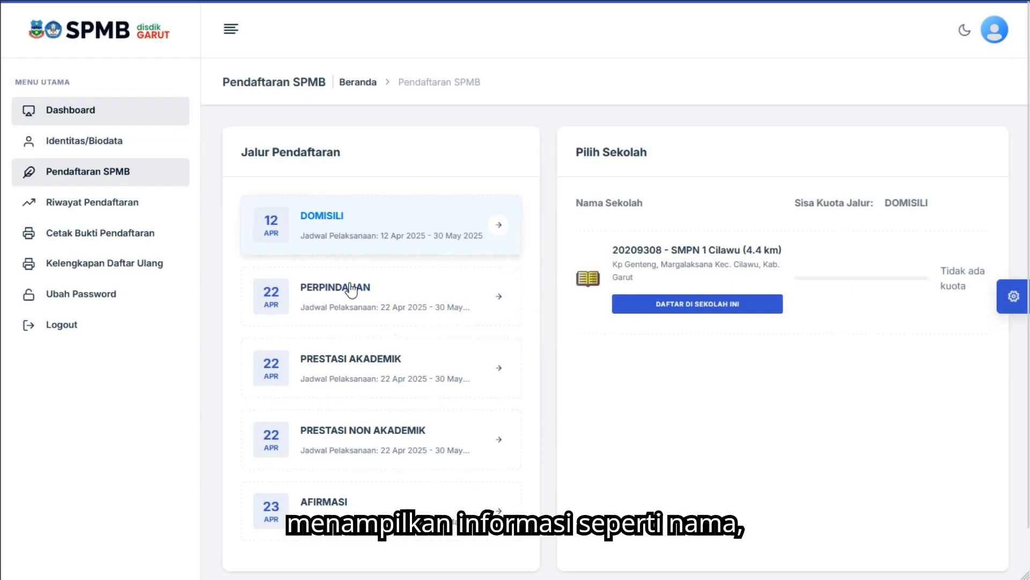
# Step: Search for SMPN 2 Garut among the schools offered under the PERPINDAHAN pathway and check its entry
pyautogui.click(376, 296)
pyautogui.click(878, 155)
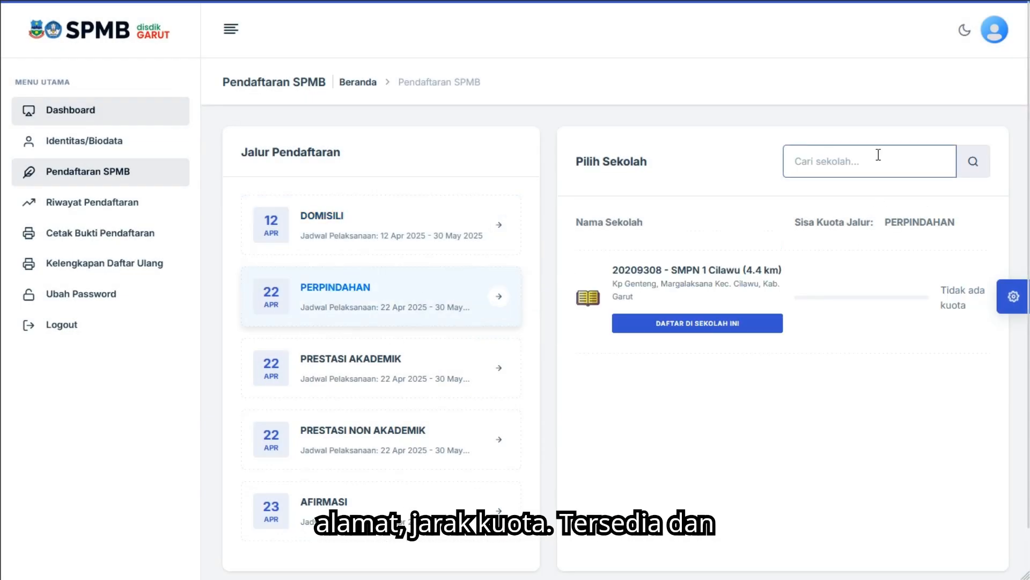
pyautogui.write('SMPN 2 Gar')
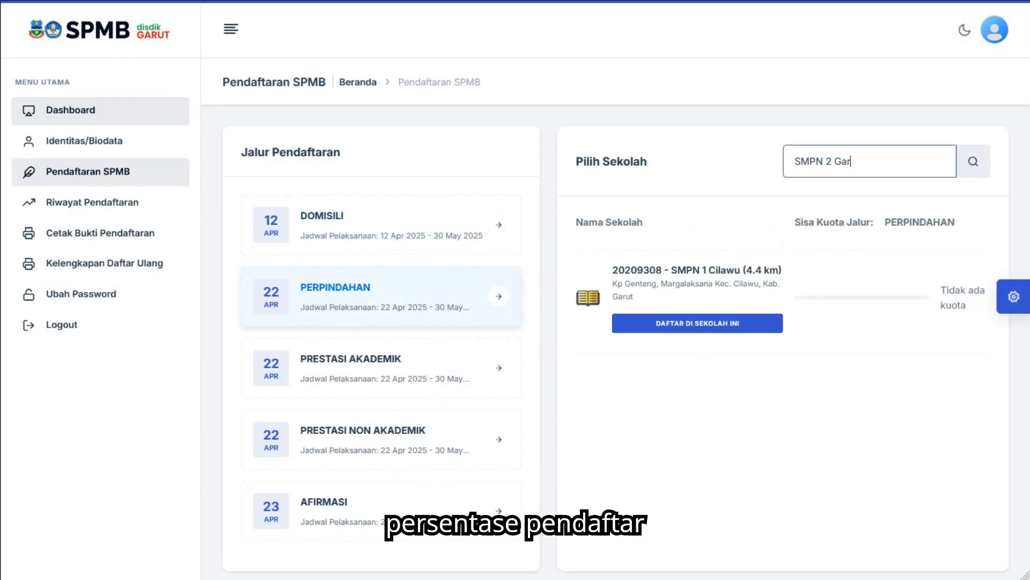
pyautogui.write('ut')
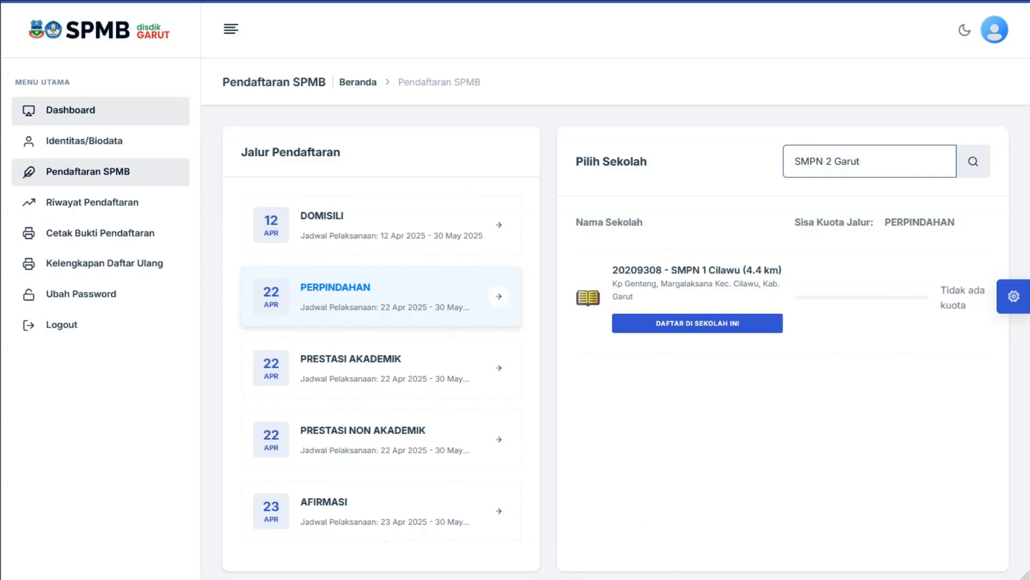
pyautogui.click(974, 162)
pyautogui.click(902, 165)
pyautogui.press('Return')
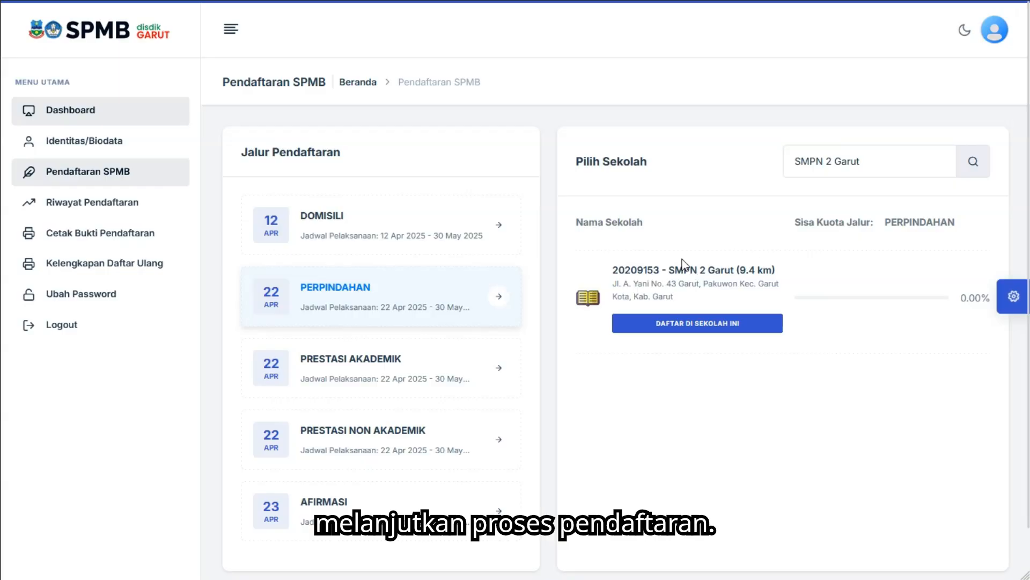
pyautogui.moveTo(611, 270); pyautogui.dragTo(748, 270)
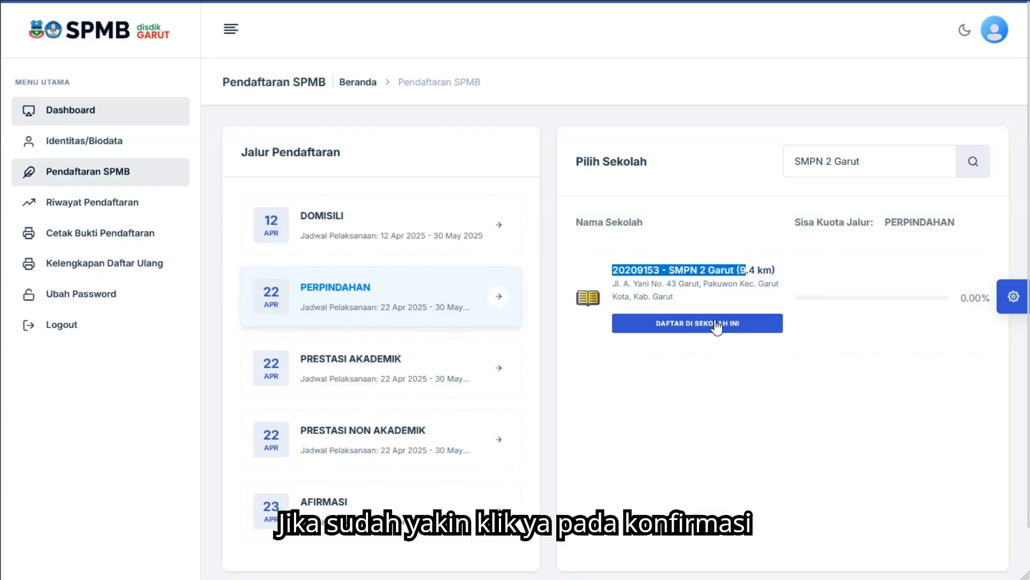
# Step: Register at SMPN 1 Cilawu through the DOMISILI pathway, confirm the registration and dismiss the success message
pyautogui.click(332, 229)
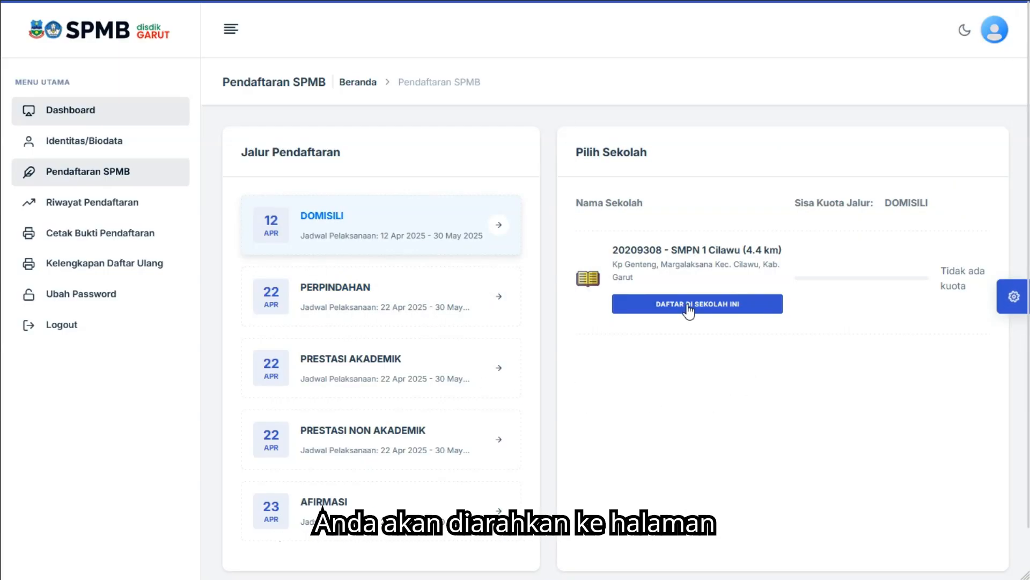
pyautogui.click(689, 305)
pyautogui.click(495, 376)
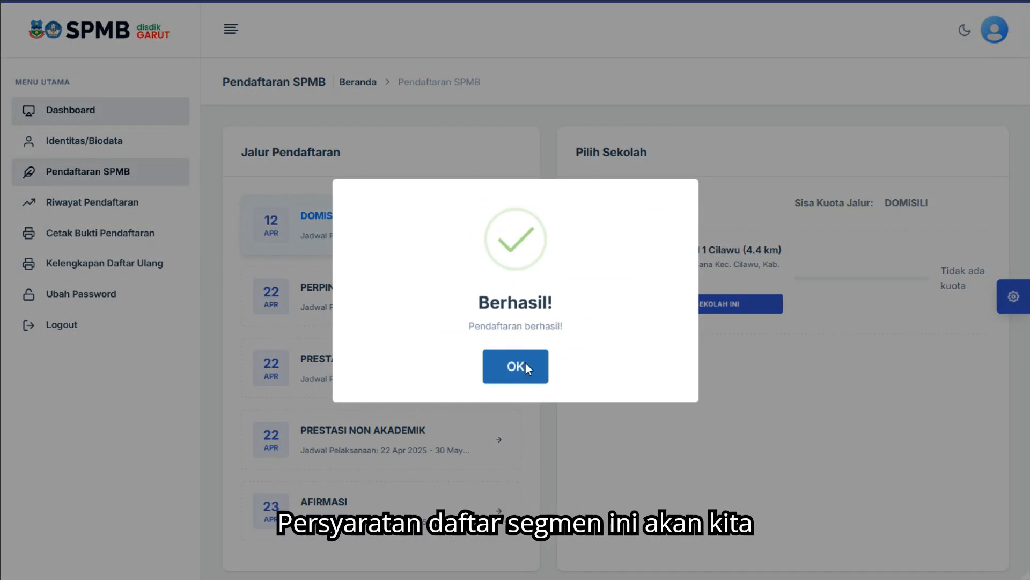
pyautogui.click(526, 363)
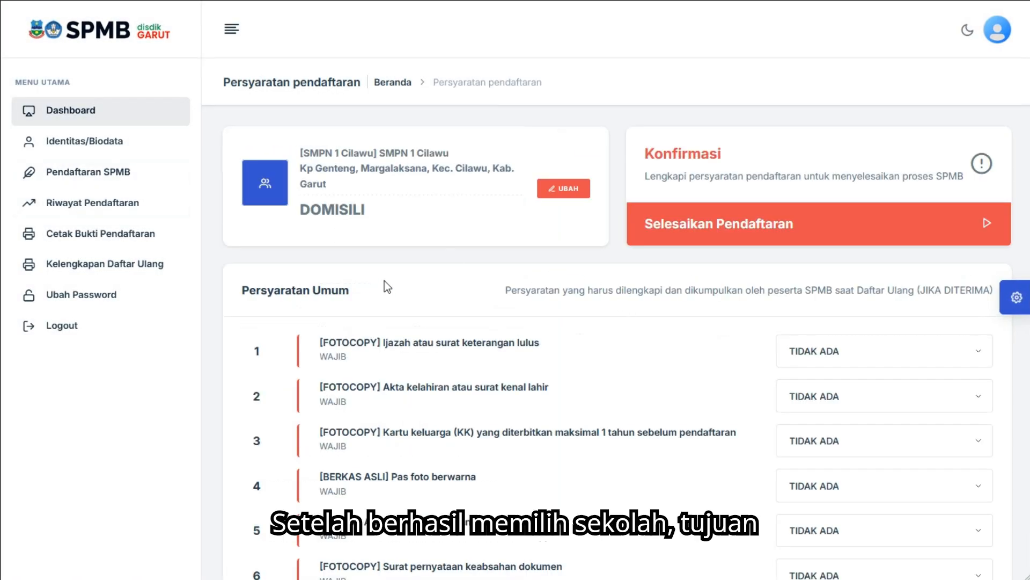
# Step: Look over the registration requirements page and check the option for changing the chosen school, without changing the registration
pyautogui.scroll(-4, 385, 281)
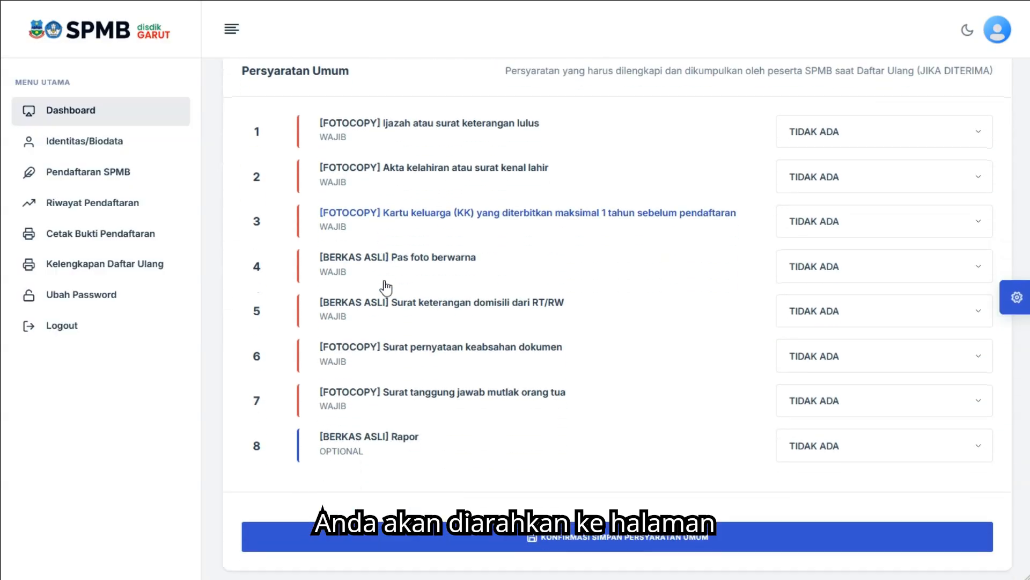
pyautogui.scroll(2, 384, 282)
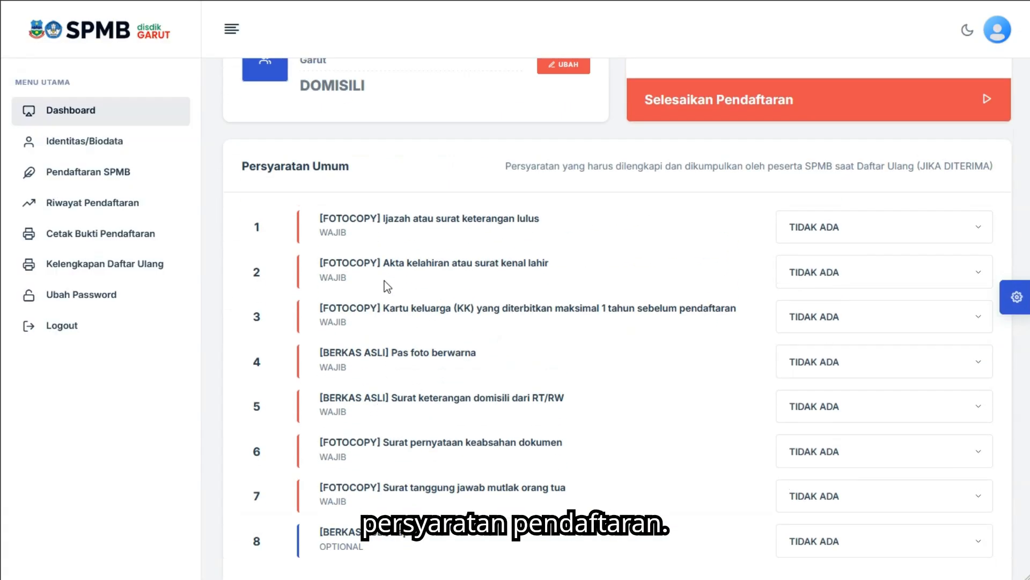
pyautogui.scroll(2, 384, 281)
pyautogui.scroll(-1, 401, 276)
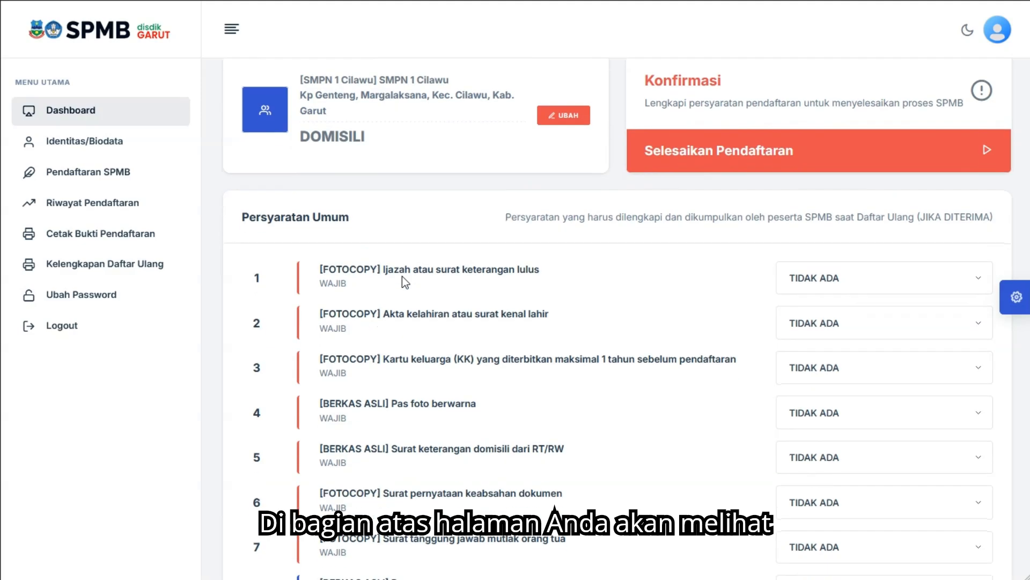
pyautogui.scroll(1, 402, 276)
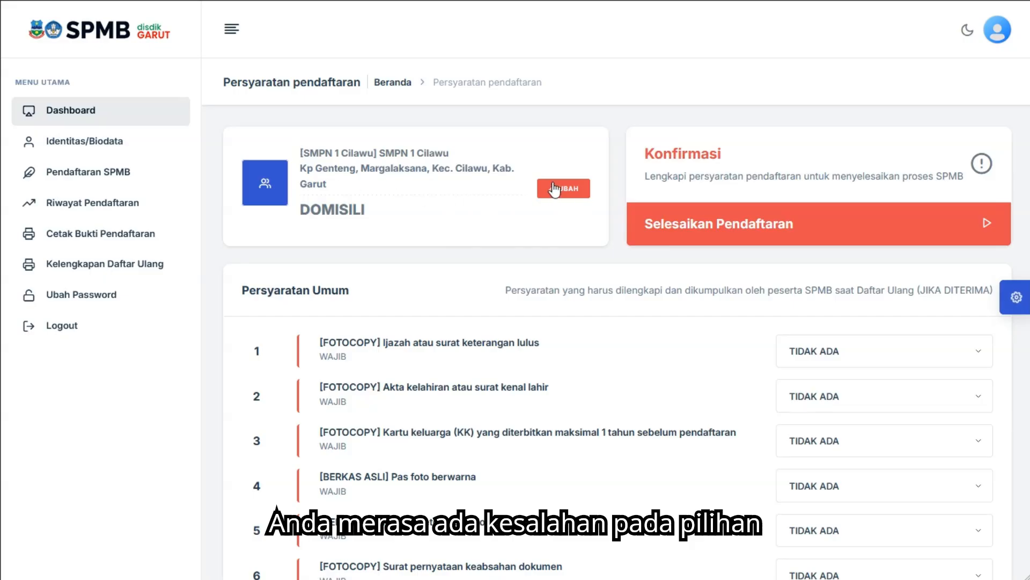
pyautogui.click(558, 190)
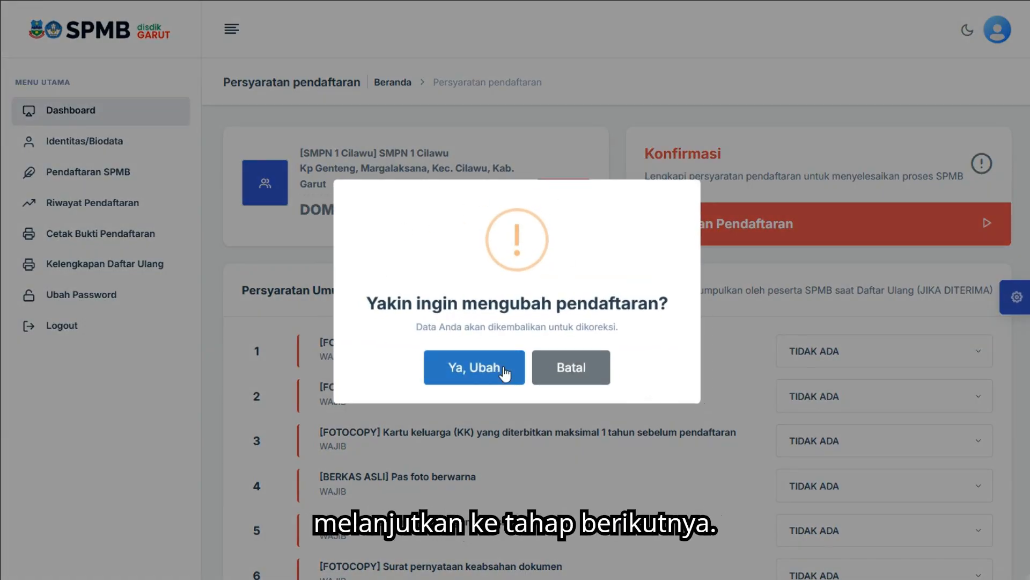
pyautogui.click(635, 432)
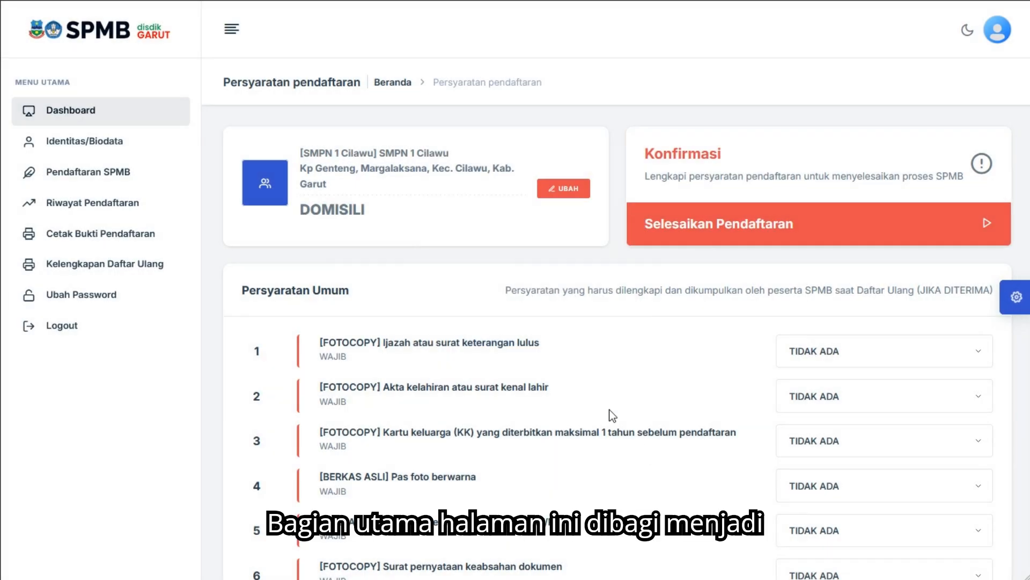
# Step: Read through the documents listed in the Persyaratan Umum section
pyautogui.scroll(-2, 481, 324)
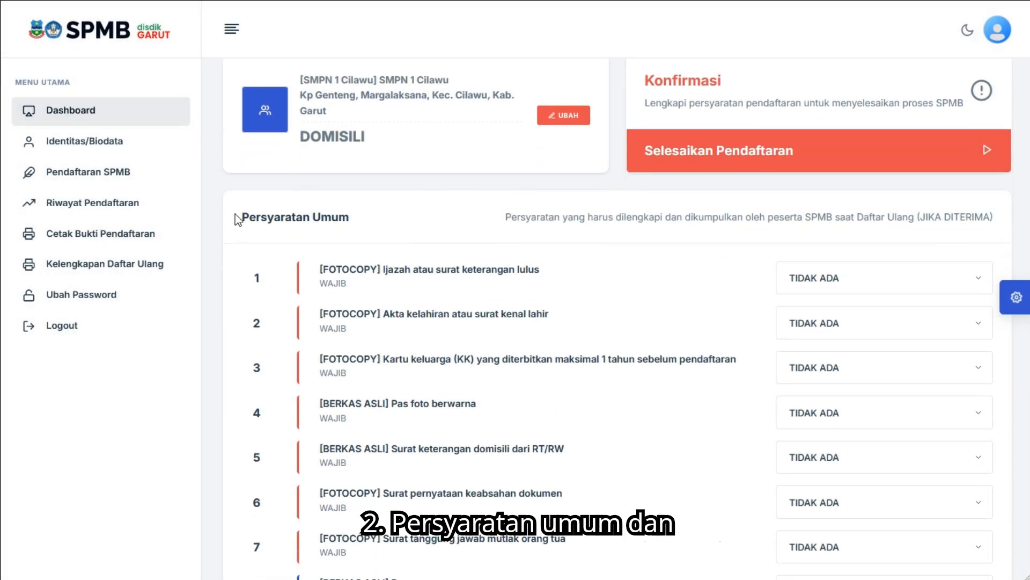
pyautogui.moveTo(235, 213); pyautogui.dragTo(389, 220)
pyautogui.scroll(-5, 461, 237)
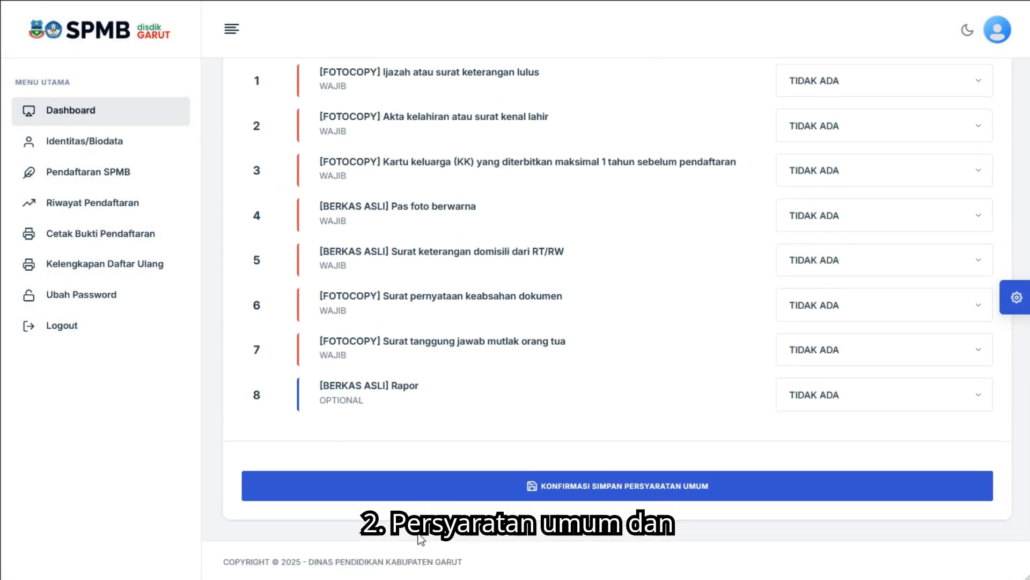
pyautogui.scroll(5, 293, 523)
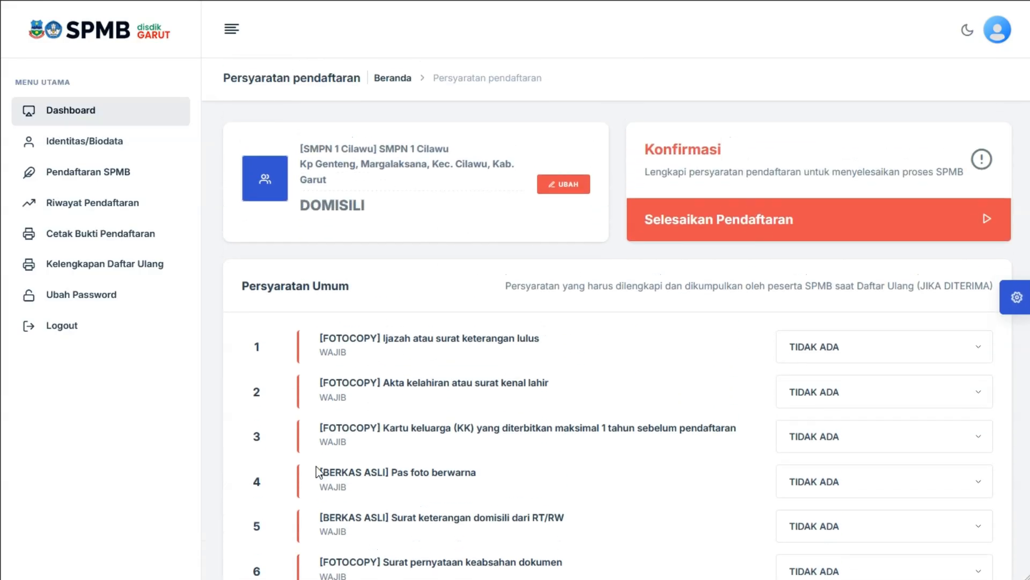
pyautogui.moveTo(234, 289); pyautogui.dragTo(388, 295)
pyautogui.click(391, 295)
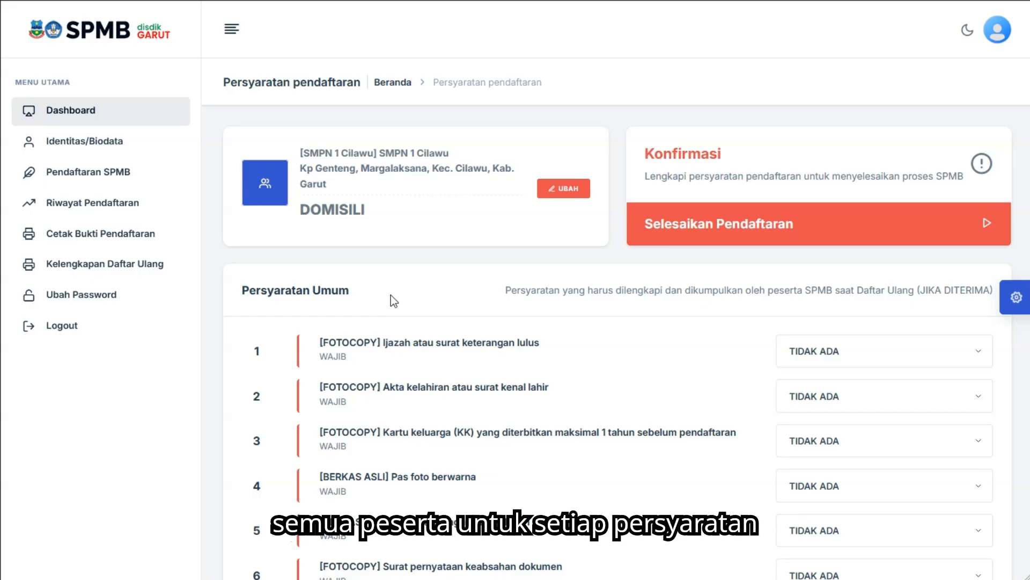
# Step: Mark the Ijazah, Akta kelahiran and Kartu keluarga photocopies as ADA in Persyaratan Umum
pyautogui.scroll(-1, 391, 295)
pyautogui.scroll(-2, 391, 295)
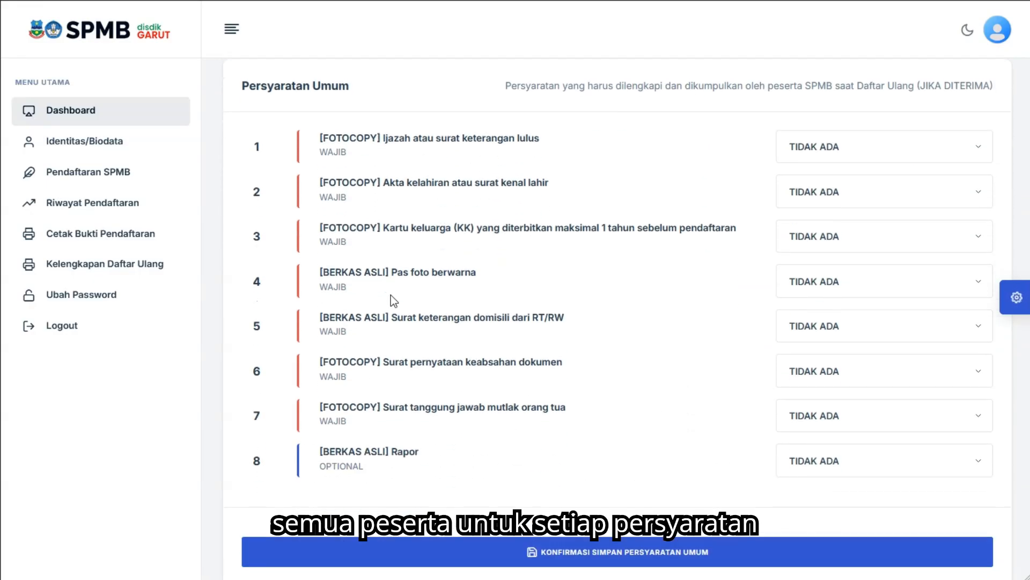
pyautogui.scroll(1, 391, 295)
pyautogui.click(876, 209)
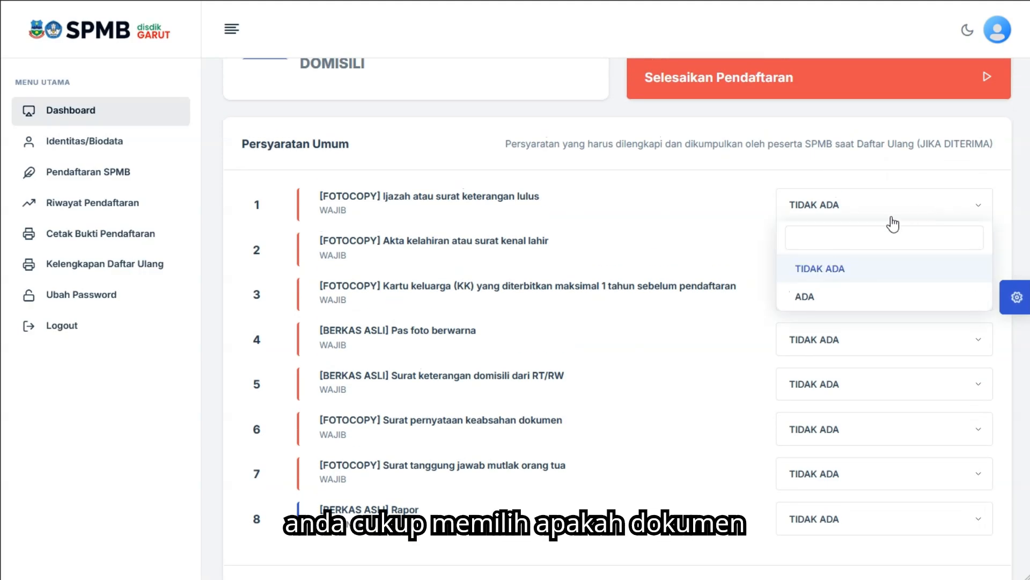
pyautogui.click(806, 297)
pyautogui.click(844, 257)
pyautogui.click(808, 342)
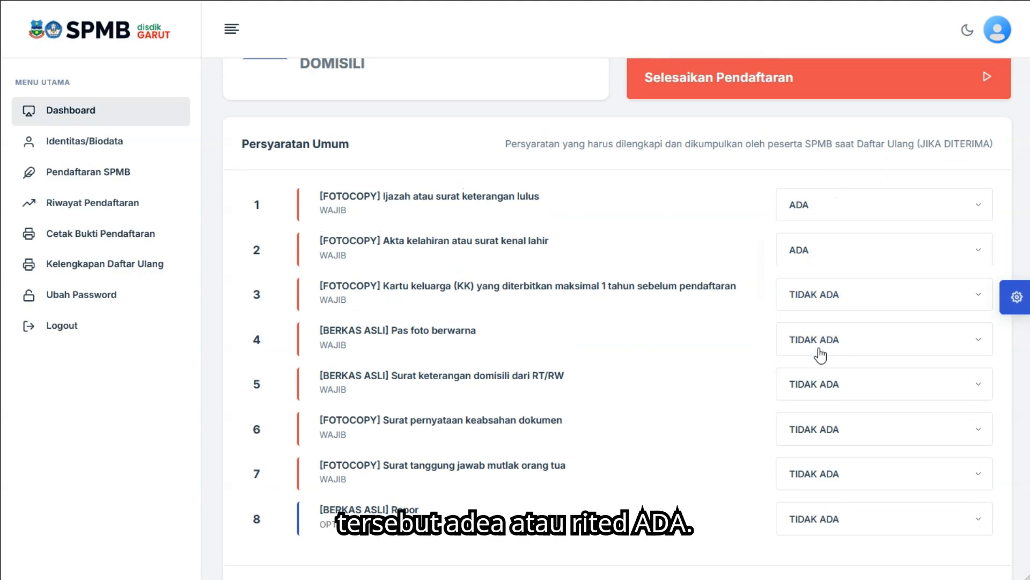
pyautogui.click(850, 302)
pyautogui.click(814, 394)
# Step: Set Pas foto berwarna, Surat keterangan domisili dari RT/RW and Surat pernyataan keabsahan dokumen to ADA
pyautogui.click(840, 349)
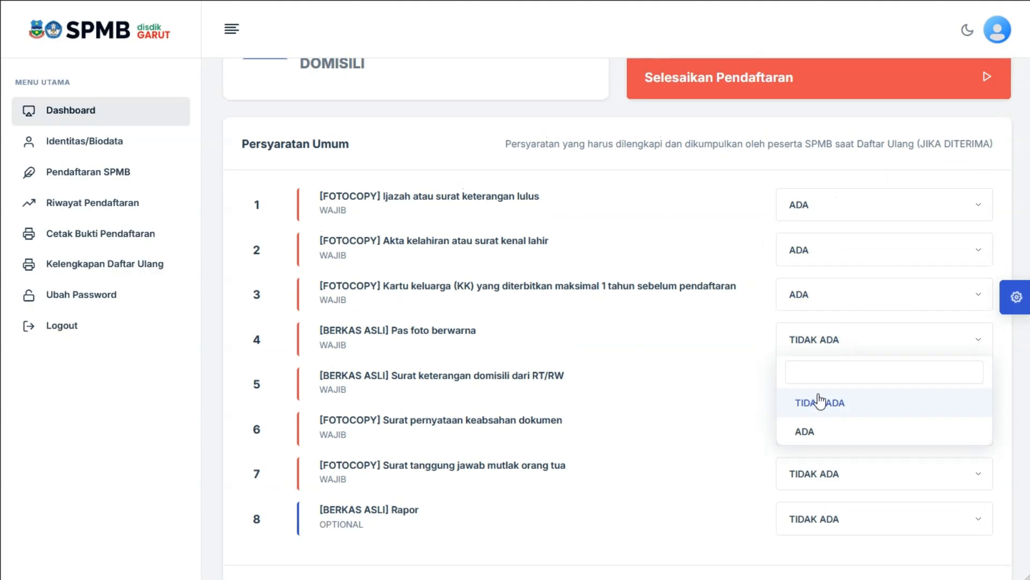
pyautogui.click(814, 429)
pyautogui.click(841, 389)
pyautogui.click(804, 476)
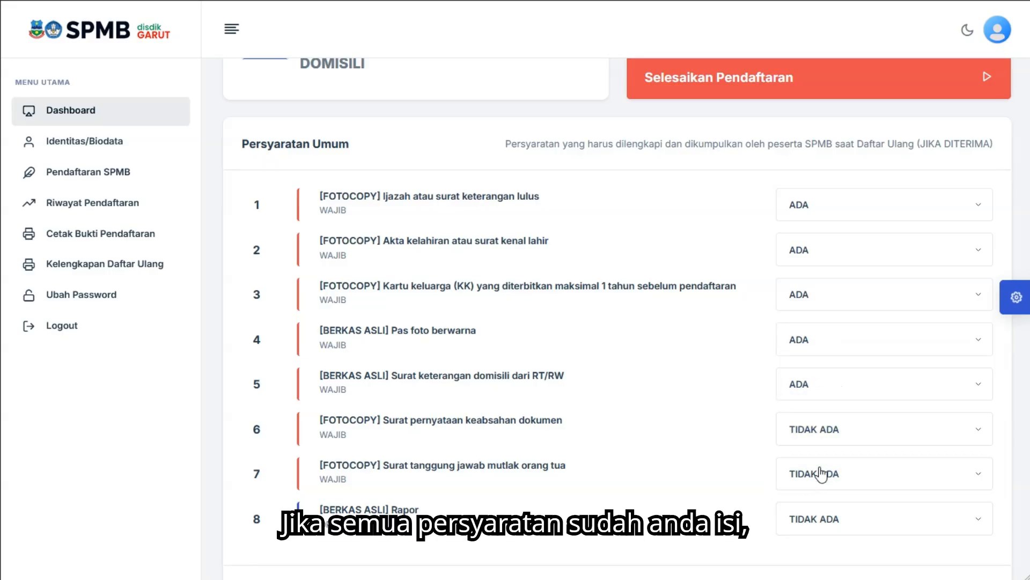
pyautogui.scroll(-1, 837, 419)
pyautogui.click(853, 356)
pyautogui.click(810, 450)
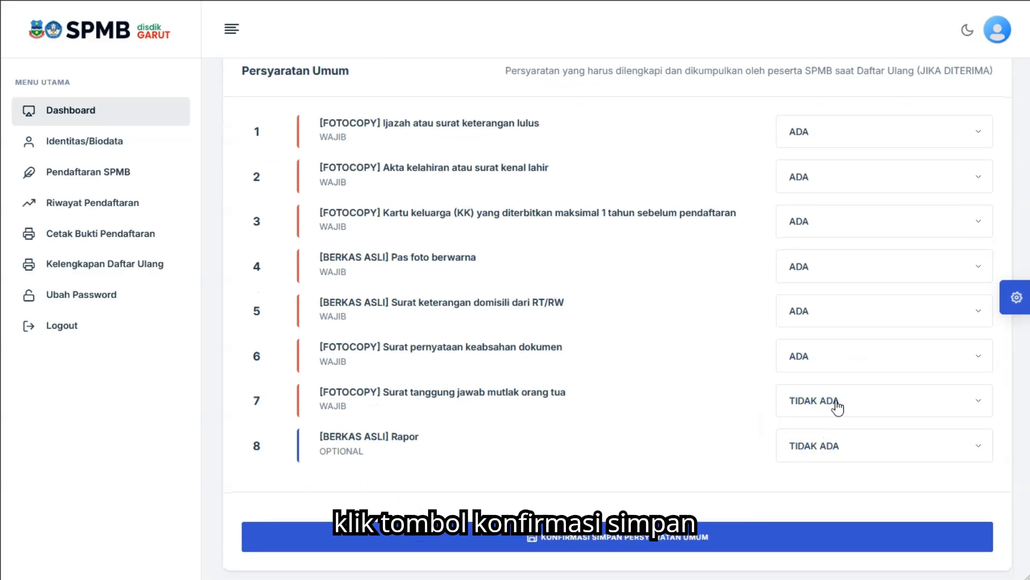
# Step: Set Surat tanggung jawab mutlak orang tua and Rapor to ADA, and save the general requirements
pyautogui.click(835, 403)
pyautogui.click(808, 493)
pyautogui.click(839, 460)
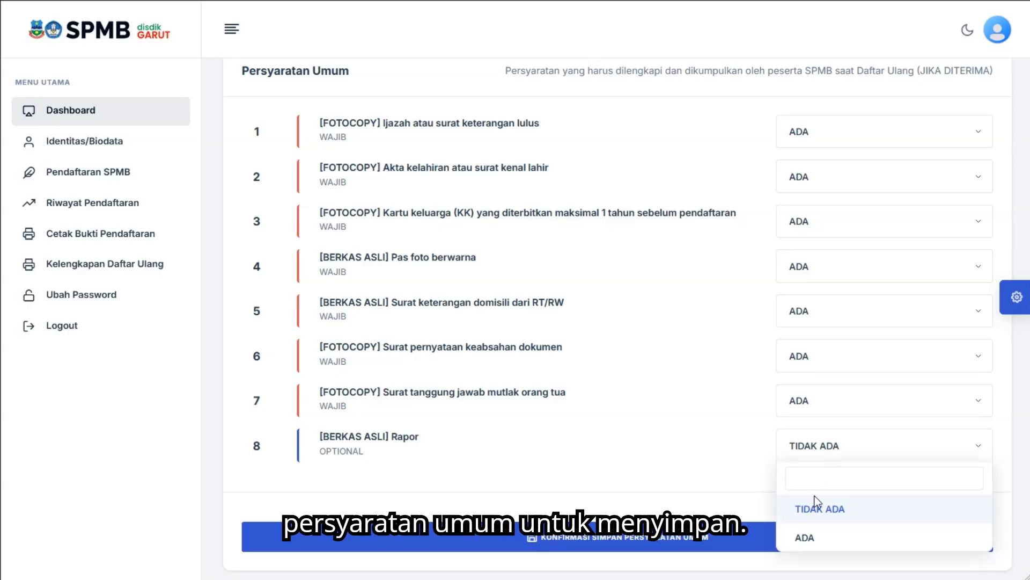
pyautogui.click(806, 539)
pyautogui.click(684, 538)
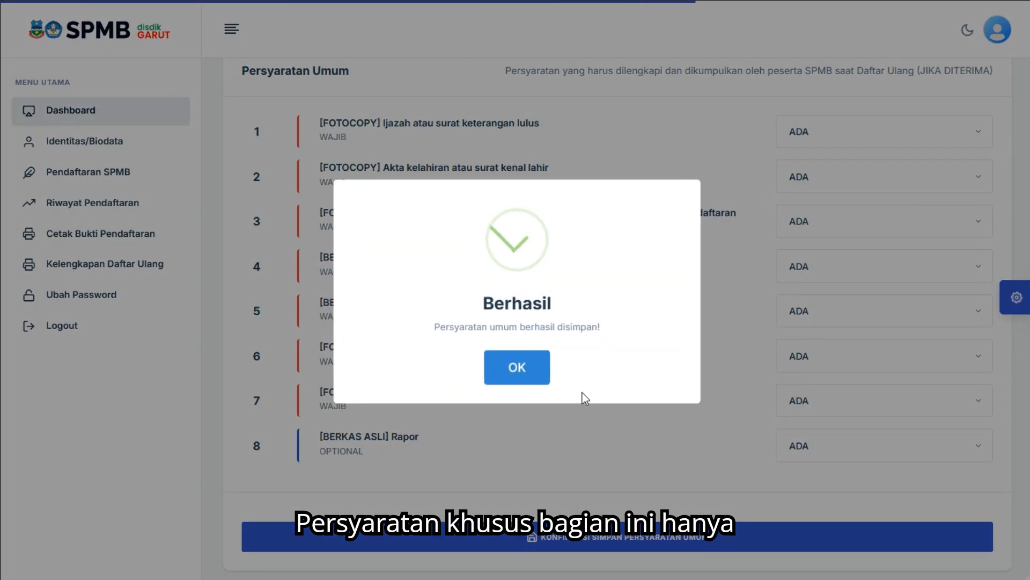
pyautogui.click(518, 368)
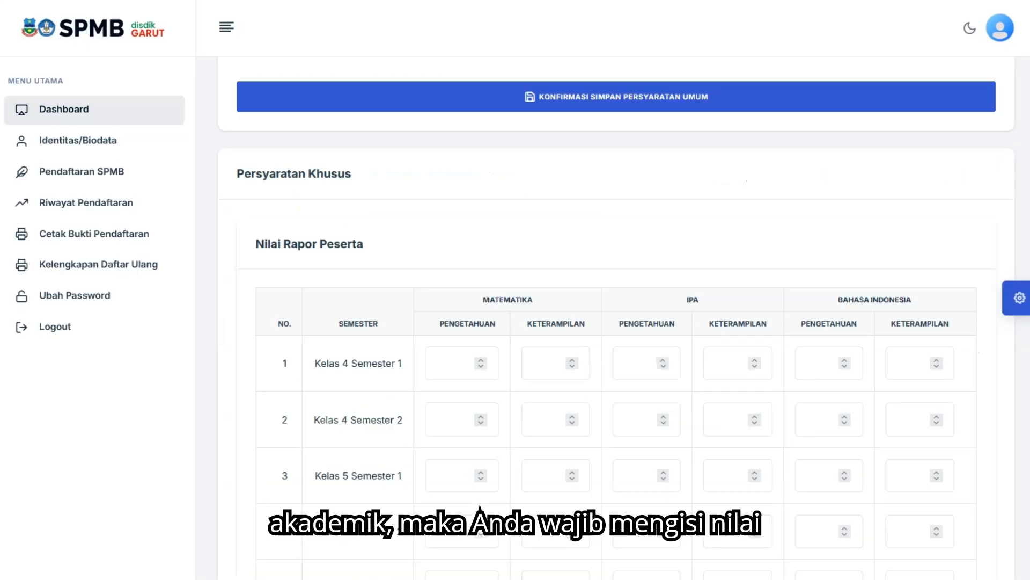
# Step: Examine the Nilai Rapor Peserta table under Persyaratan Khusus, including the Kelas 4 Semester 1 fields for Matematika, IPA and Bahasa Indonesia
pyautogui.scroll(3, 502, 210)
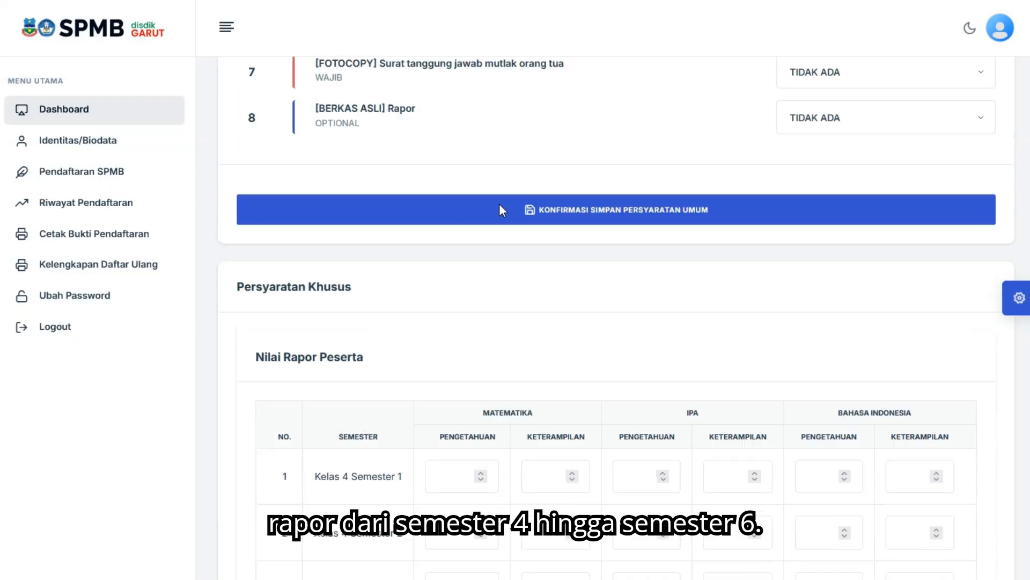
pyautogui.scroll(-4, 501, 209)
pyautogui.moveTo(258, 171); pyautogui.dragTo(334, 178)
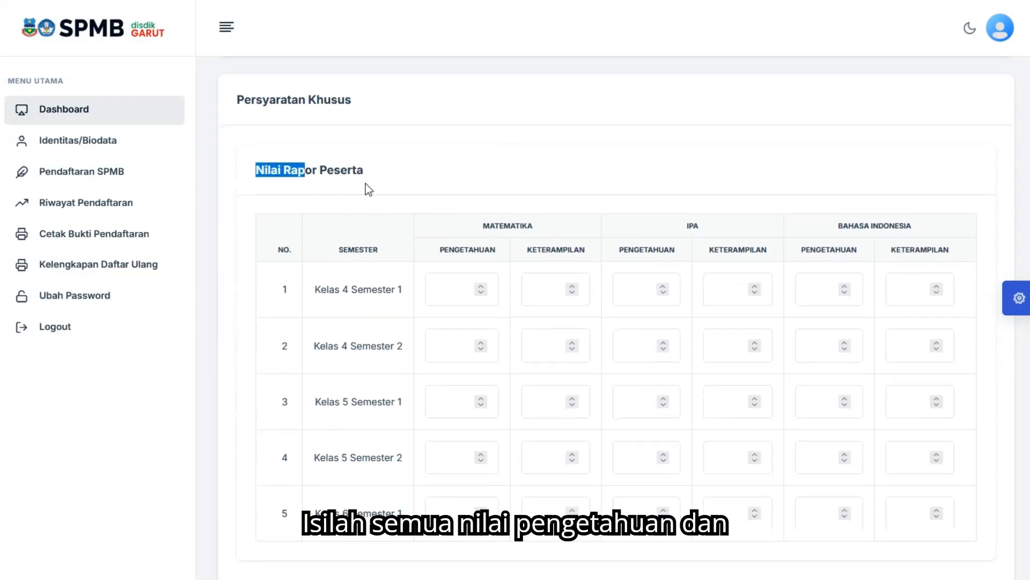
pyautogui.click(508, 196)
pyautogui.scroll(-3, 508, 197)
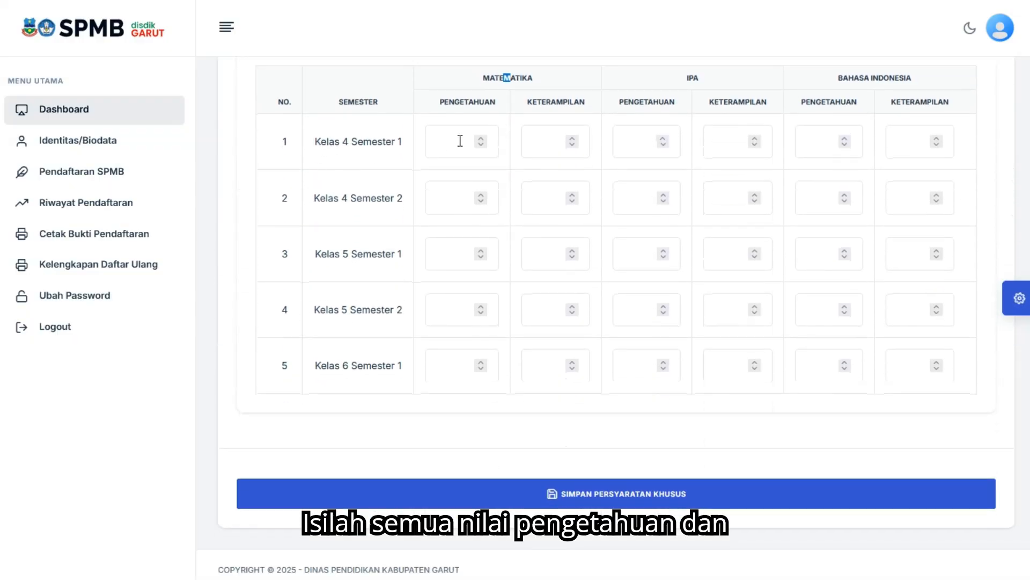
pyautogui.click(432, 145)
pyautogui.click(546, 144)
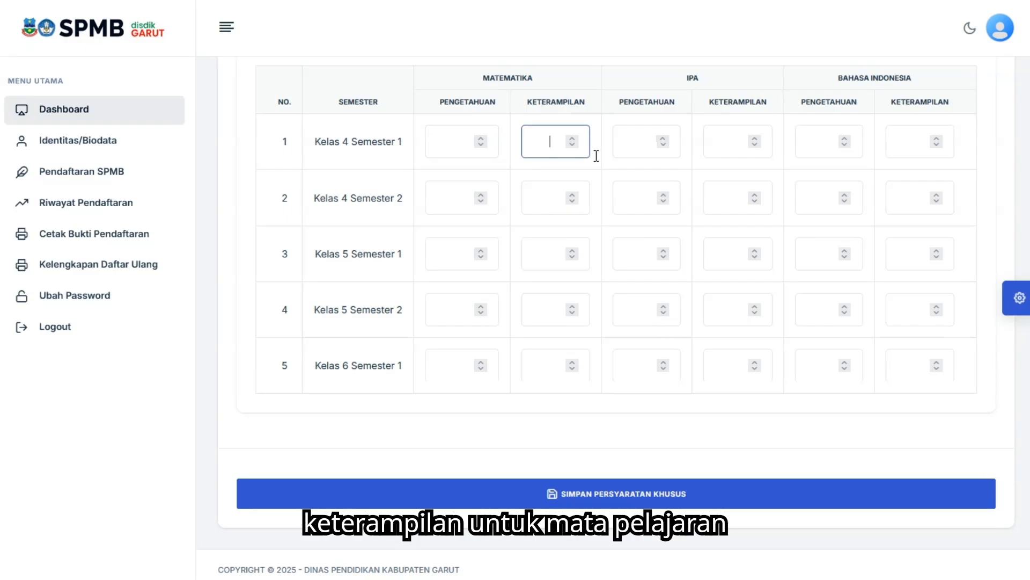
pyautogui.click(646, 136)
pyautogui.click(730, 138)
pyautogui.click(856, 141)
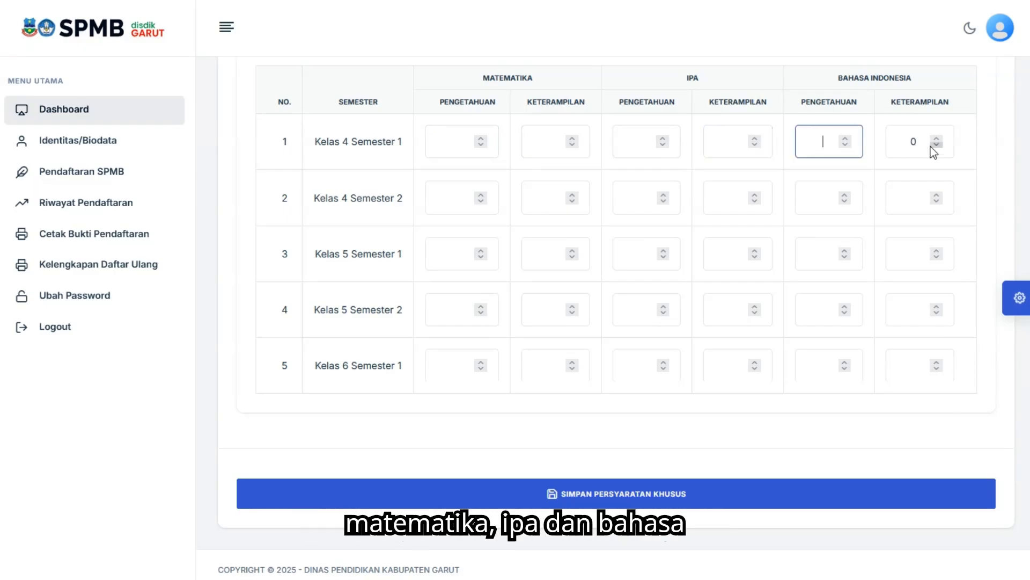
# Step: Inspect the Kelas 4 Semester 2 grade fields for Matematika and IPA in the Nilai Rapor Peserta table
pyautogui.click(450, 196)
pyautogui.click(553, 197)
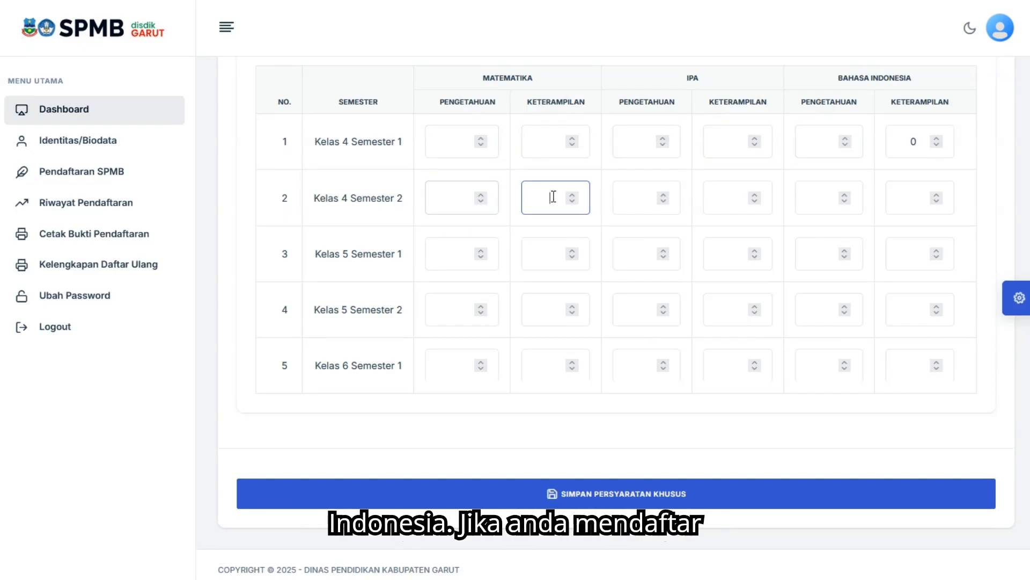
pyautogui.click(634, 198)
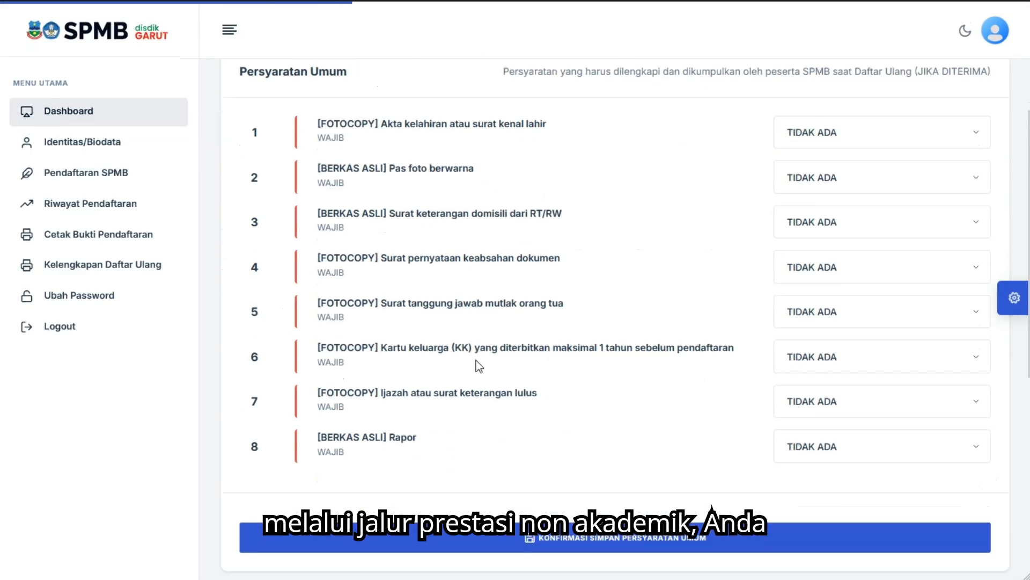
# Step: Examine the Tambah Kejuaraan form in Data Prestasi Peserta SPMB, including Nama Kejuaraan and the certificate number field
pyautogui.scroll(-8, 475, 359)
pyautogui.click(313, 371)
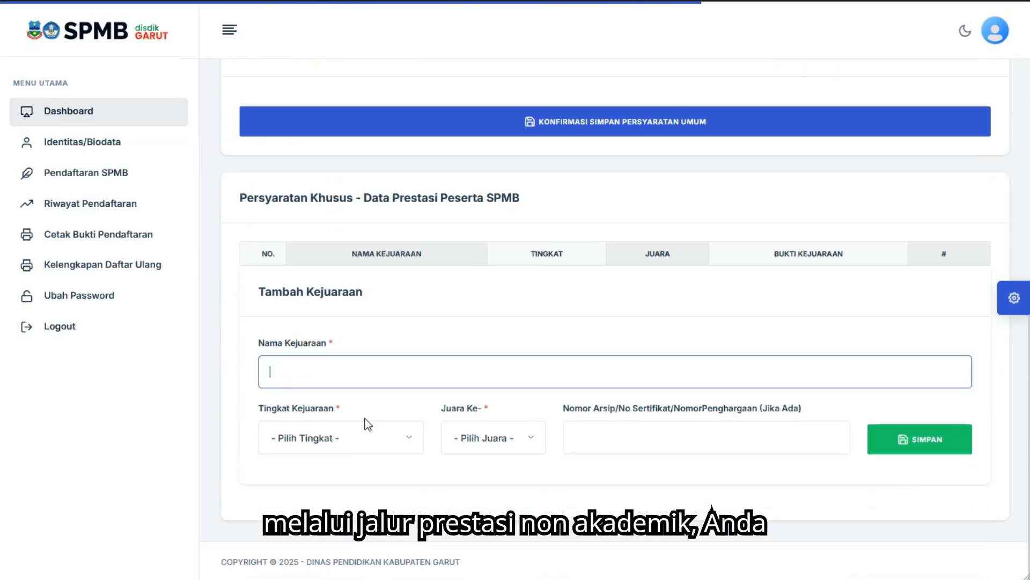
pyautogui.click(673, 428)
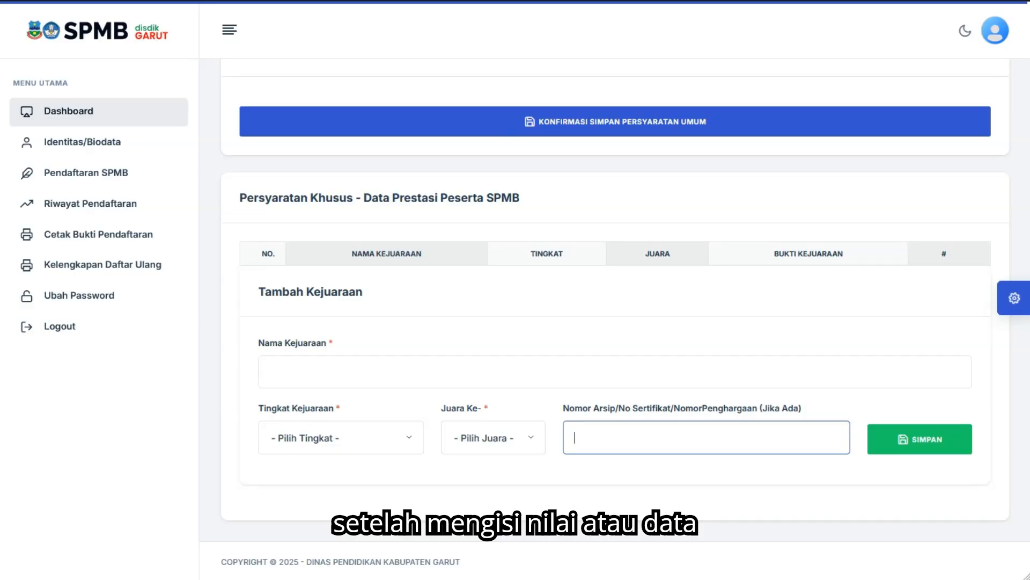
pyautogui.scroll(5, 615, 322)
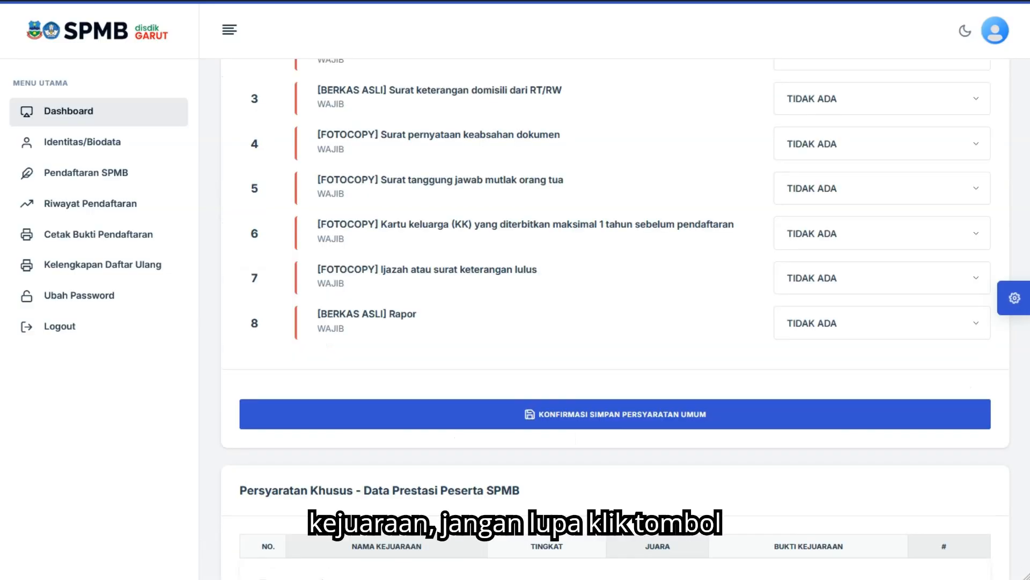
pyautogui.scroll(6, 652, 279)
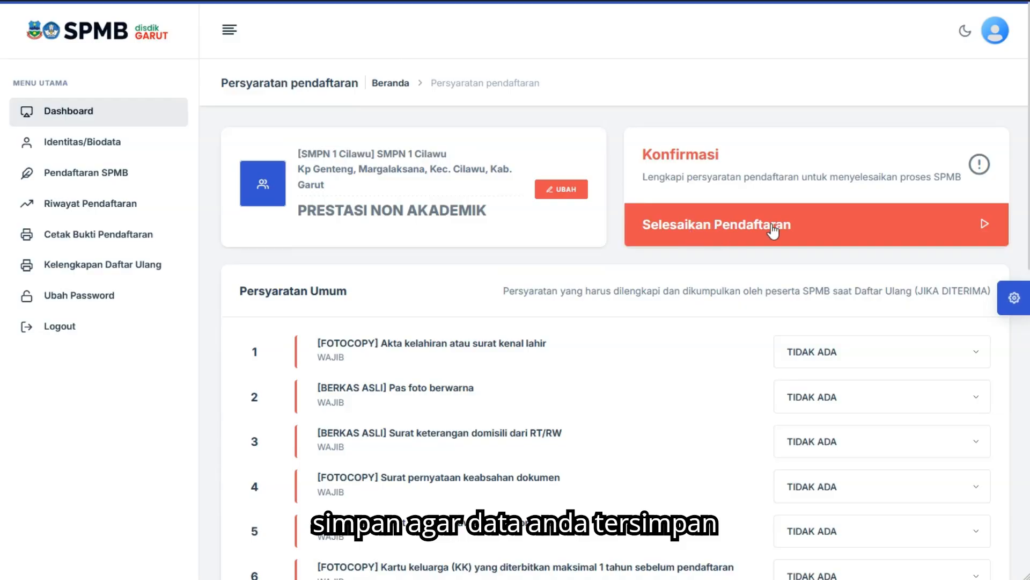
pyautogui.click(773, 229)
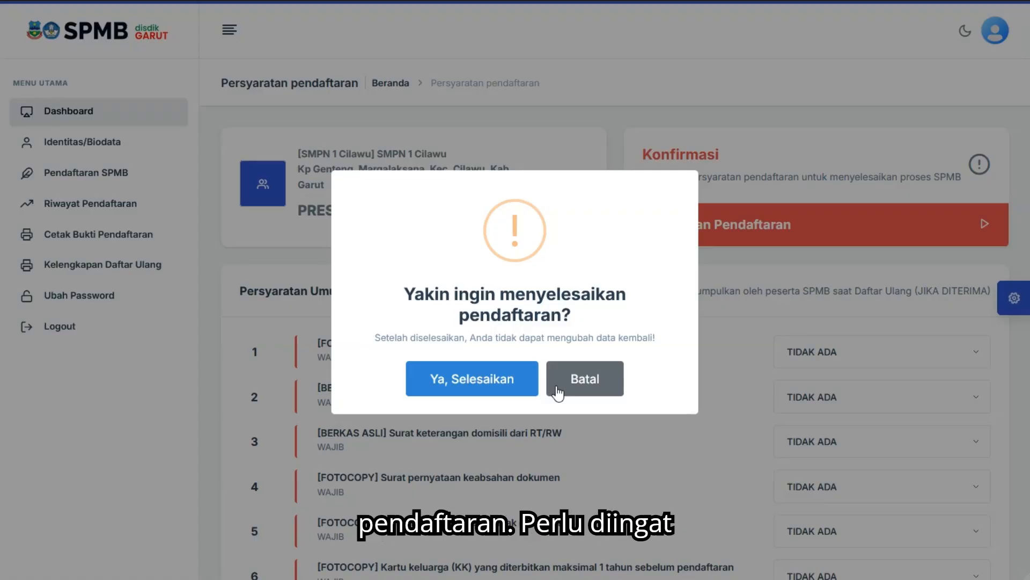
pyautogui.click(638, 520)
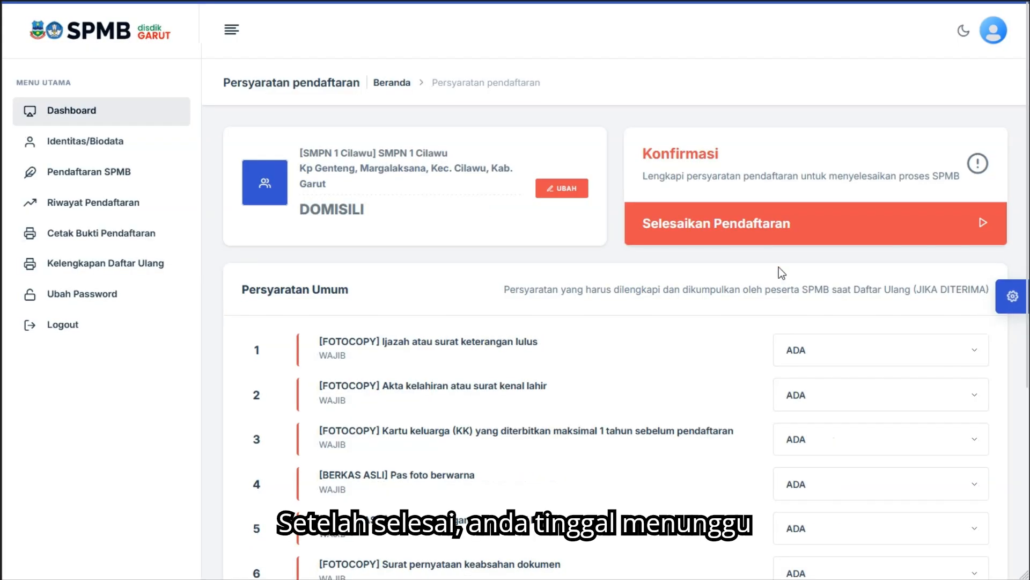
# Step: Finalize the DOMISILI registration for SMPN 1 Cilawu and confirm its completion
pyautogui.click(769, 220)
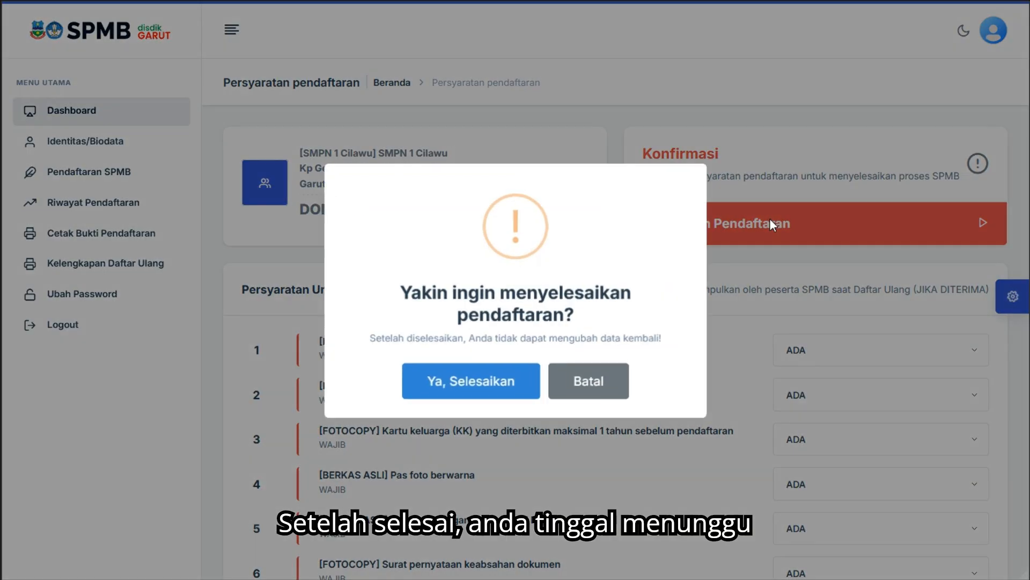
pyautogui.click(485, 378)
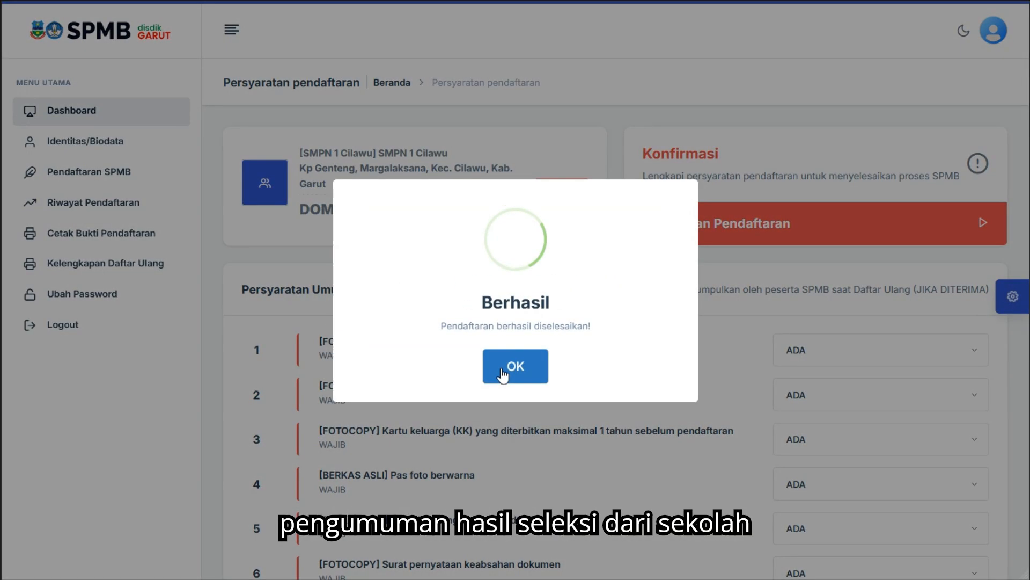
pyautogui.click(503, 367)
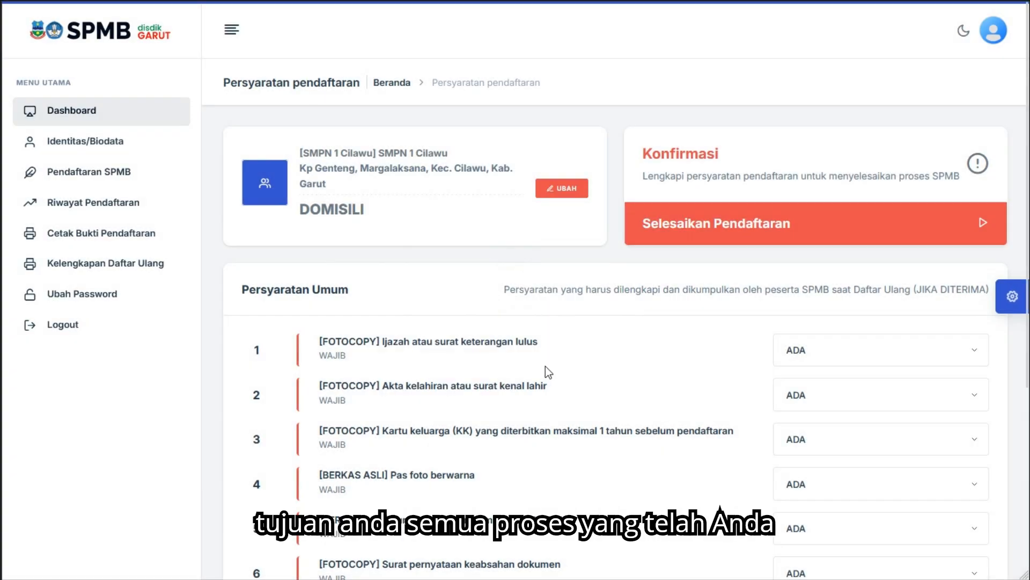
# Step: Review the applicant's Kartu Tanda Peserta and open its print preview
pyautogui.scroll(-7, 545, 366)
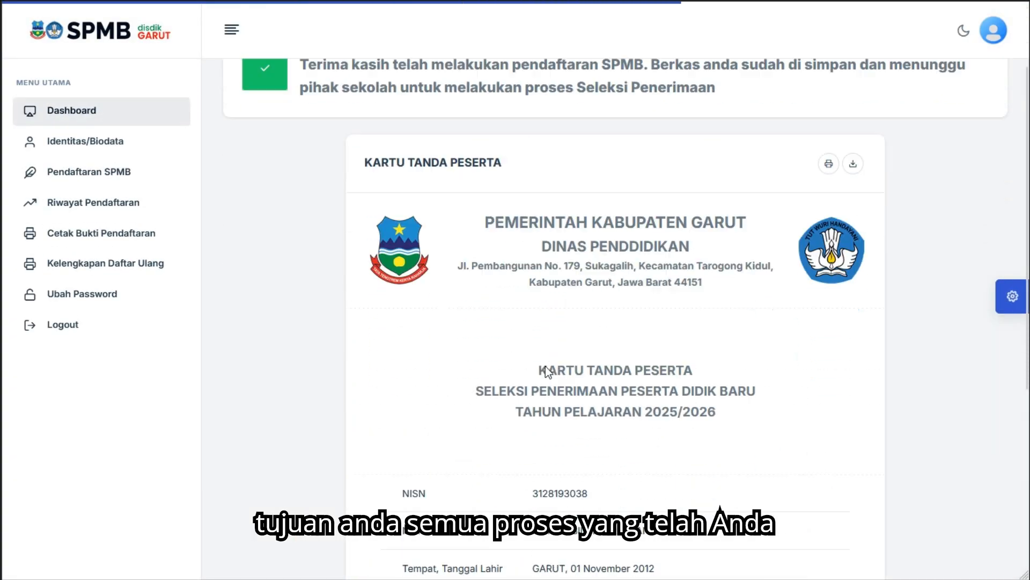
pyautogui.scroll(7, 784, 352)
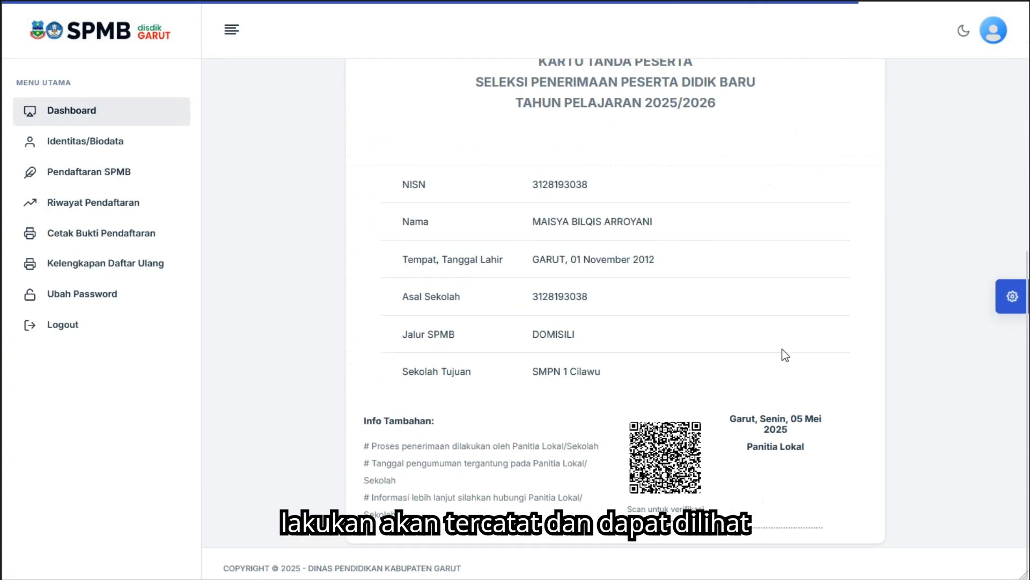
pyautogui.click(828, 271)
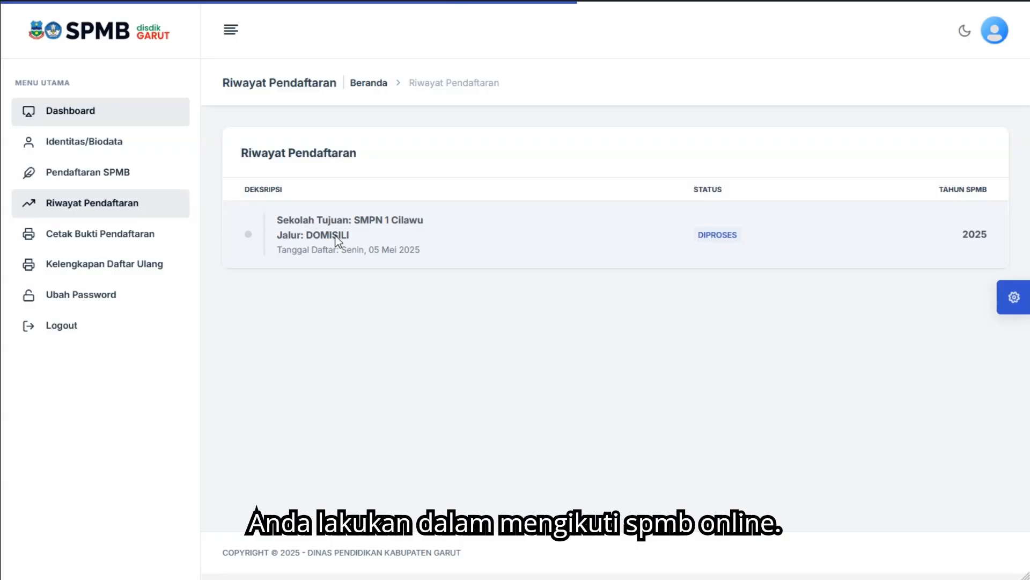
# Step: Examine the Riwayat Pendaftaran entry: target school, pathway, registration date, status and SPMB year
pyautogui.moveTo(278, 216); pyautogui.dragTo(432, 260)
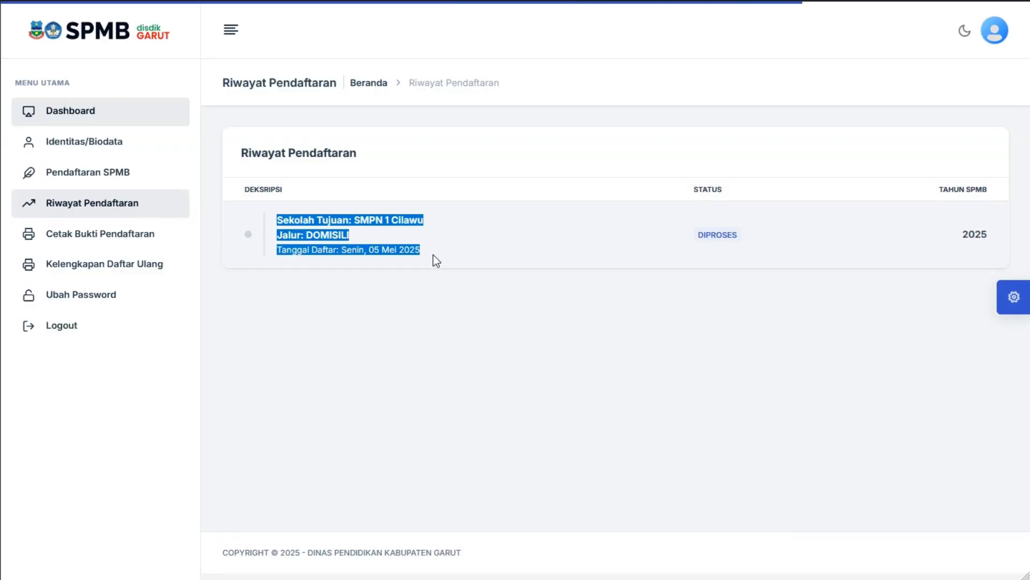
pyautogui.click(689, 284)
pyautogui.moveTo(728, 235); pyautogui.dragTo(698, 234)
pyautogui.click(751, 254)
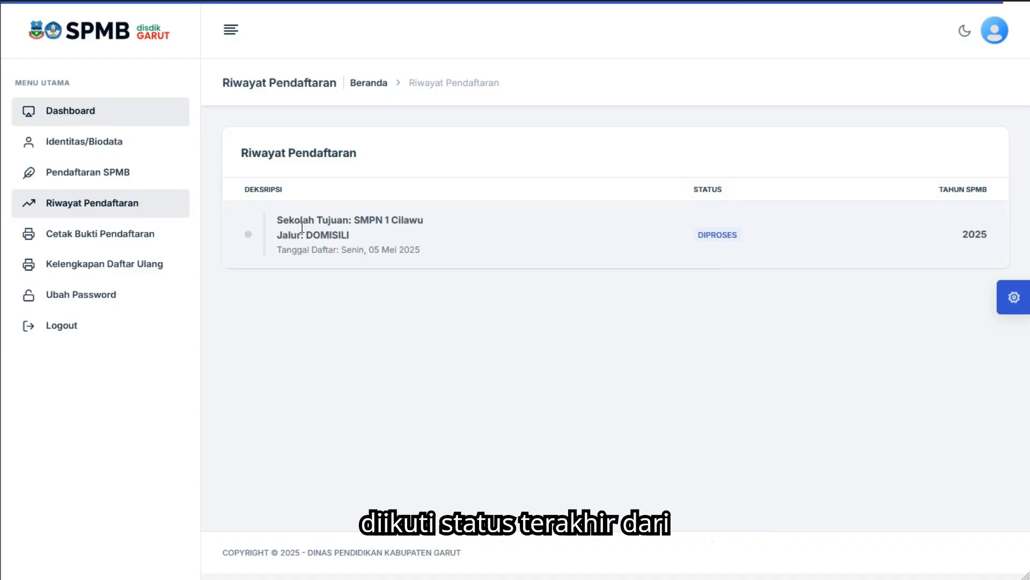
pyautogui.moveTo(302, 251); pyautogui.dragTo(413, 251)
pyautogui.click(430, 261)
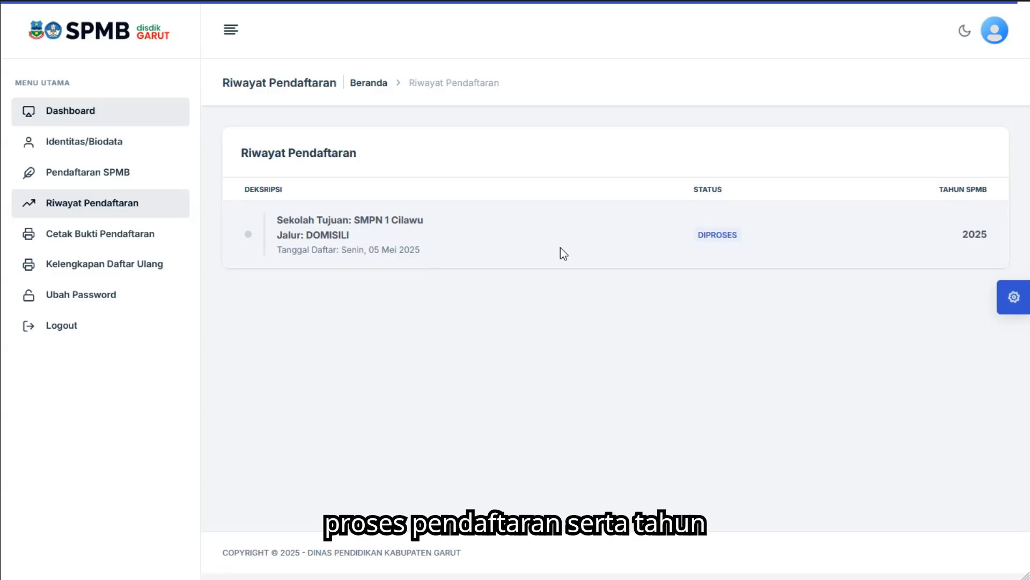
pyautogui.doubleClick(726, 234)
pyautogui.click(972, 237)
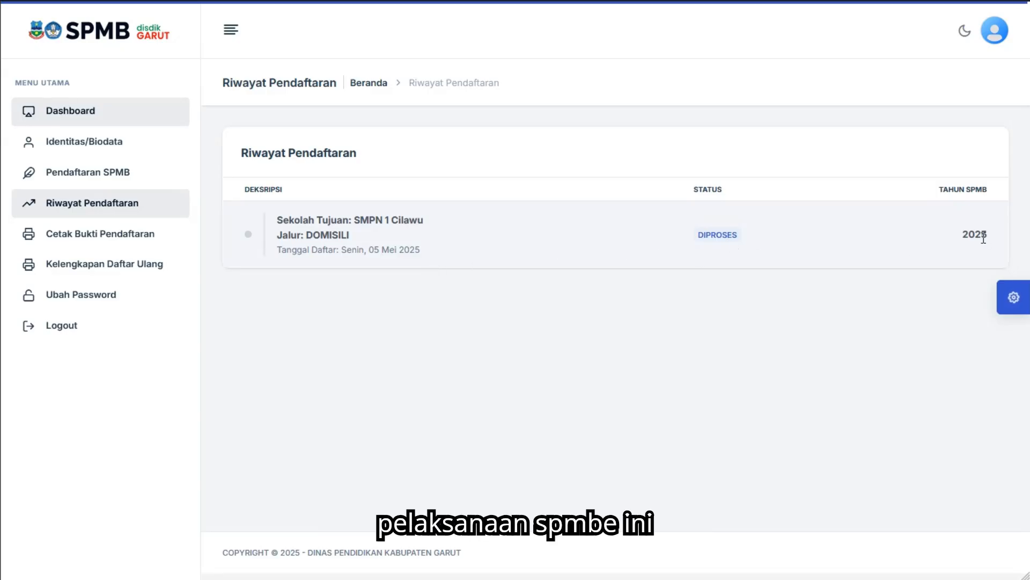
pyautogui.doubleClick(984, 237)
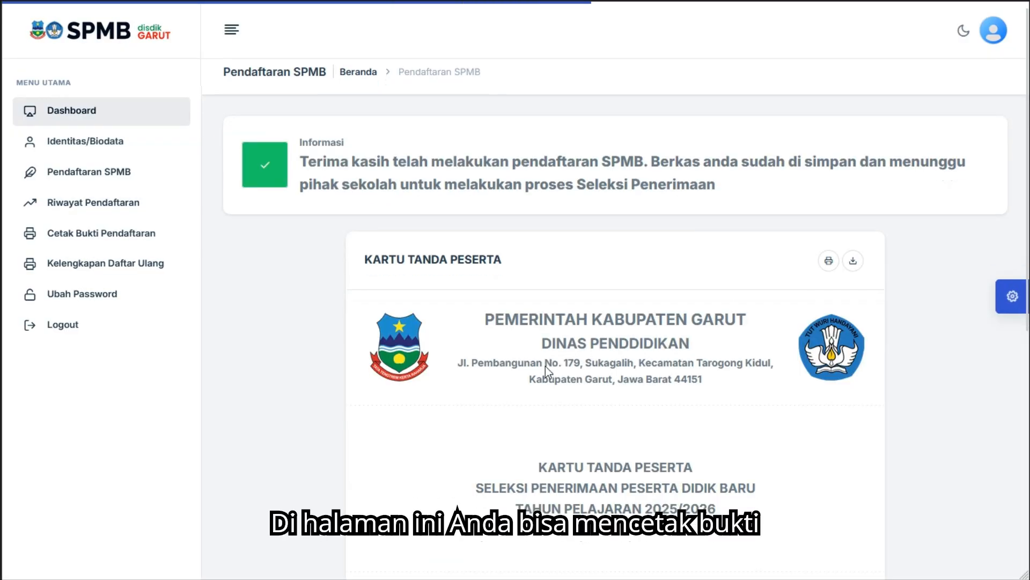
# Step: Check the full Kartu Tanda Peserta, preview its printout and close the preview without saving
pyautogui.scroll(-9, 545, 366)
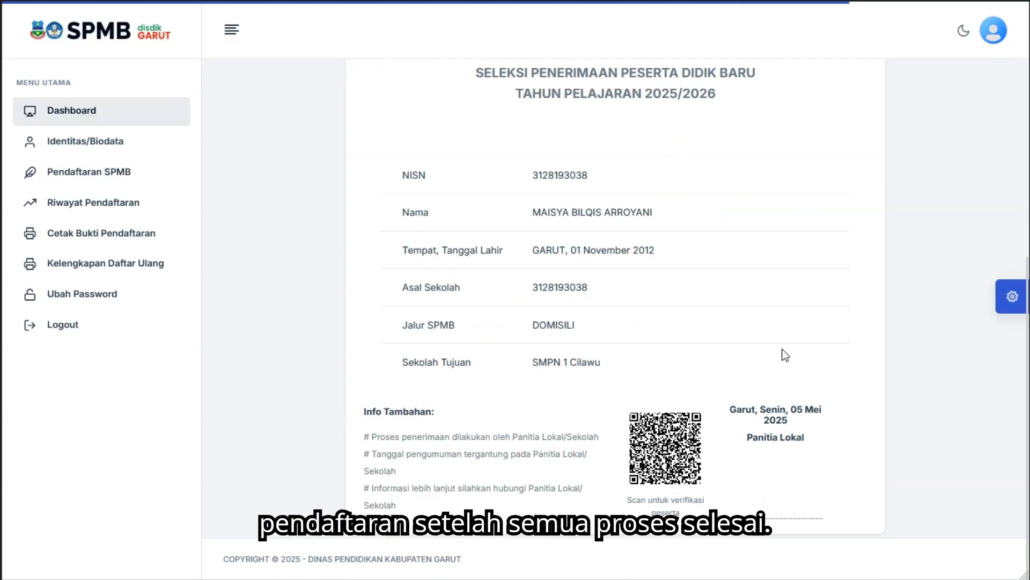
pyautogui.scroll(7, 783, 355)
pyautogui.scroll(1, 783, 355)
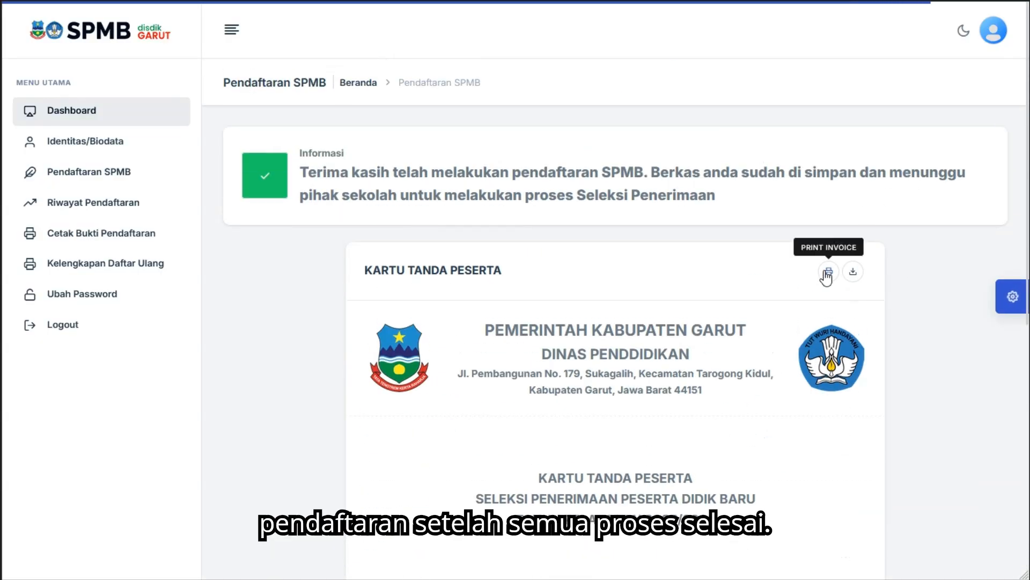
pyautogui.click(827, 270)
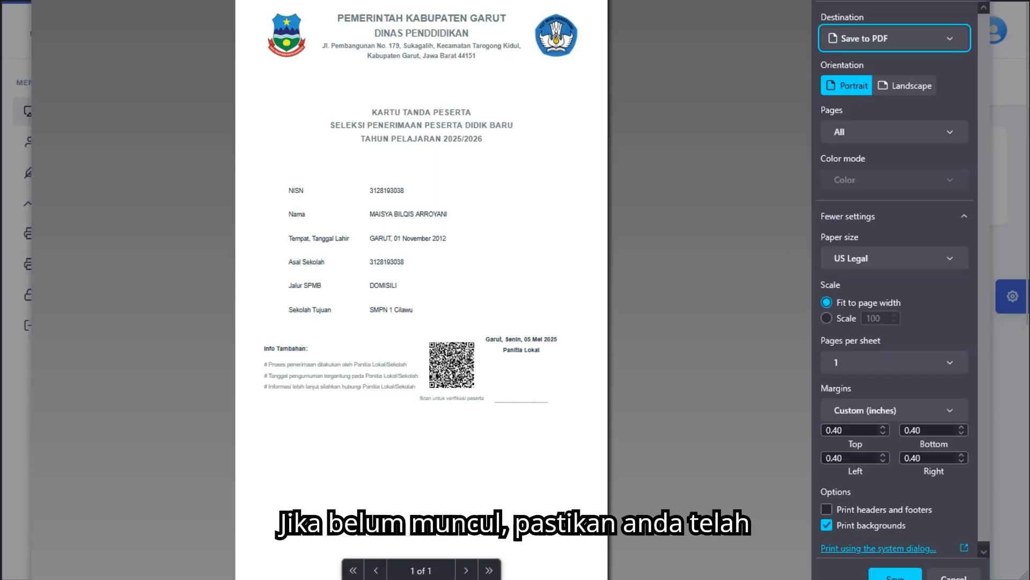
pyautogui.click(954, 576)
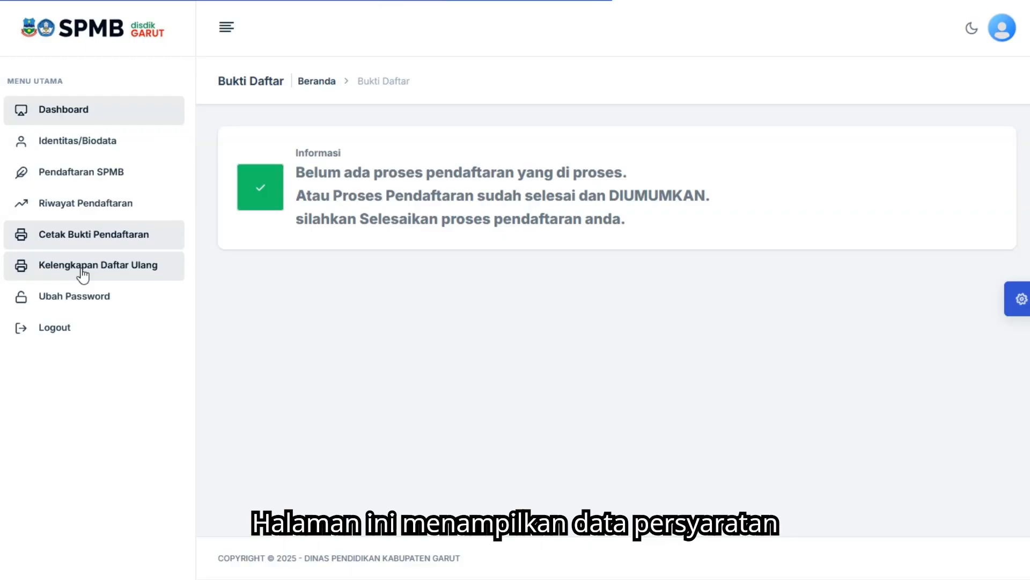
# Step: Open the Kelengkapan Daftar Ulang checklist and review its document list, heading and additional information
pyautogui.click(82, 267)
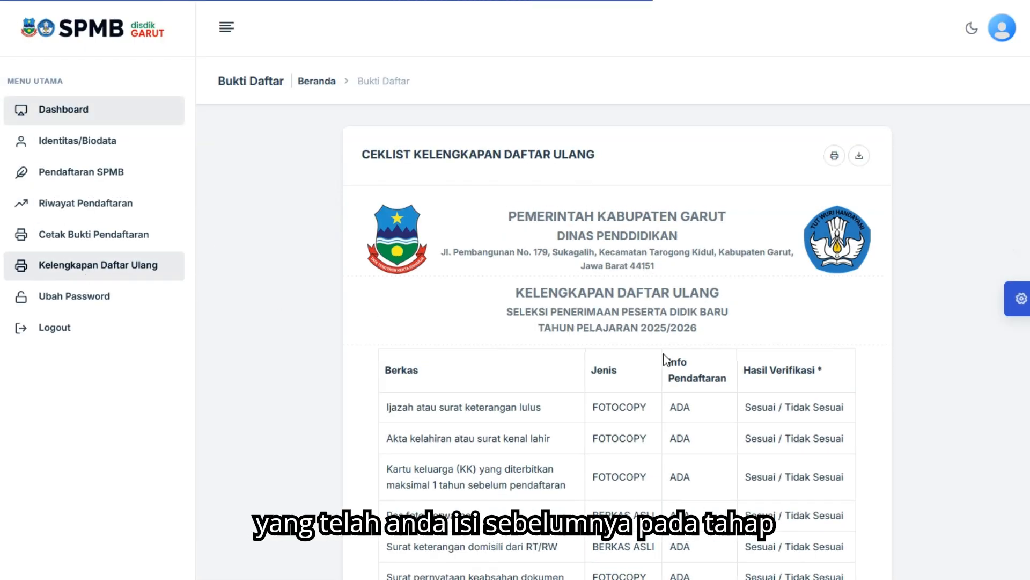
pyautogui.scroll(-3, 665, 358)
pyautogui.scroll(-2, 666, 358)
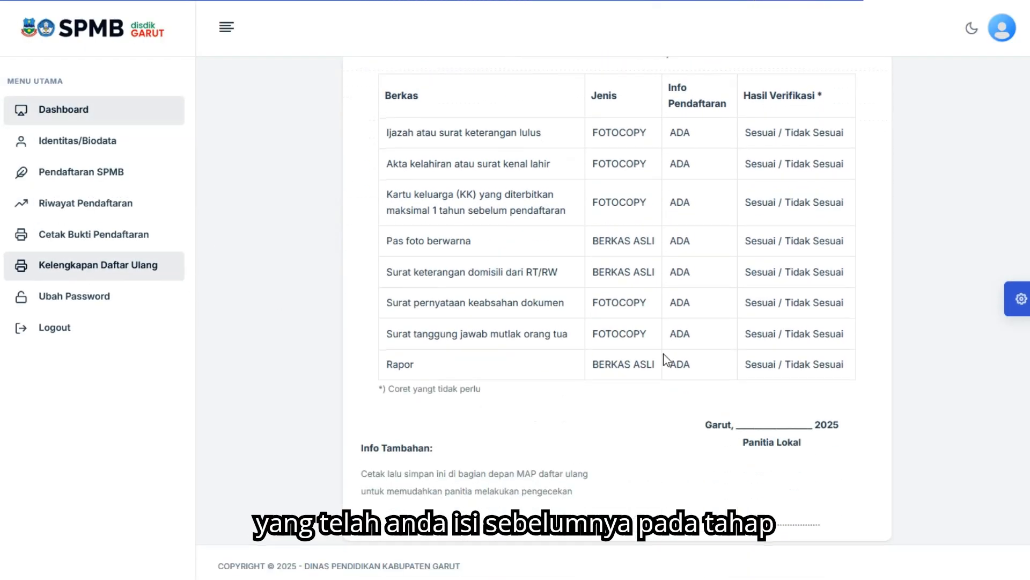
pyautogui.scroll(5, 665, 359)
pyautogui.moveTo(504, 291); pyautogui.dragTo(731, 314)
pyautogui.click(739, 346)
# Step: Preview the printout of the Kelengkapan Daftar Ulang checklist and close the preview without saving
pyautogui.scroll(-4, 739, 346)
pyautogui.scroll(4, 739, 346)
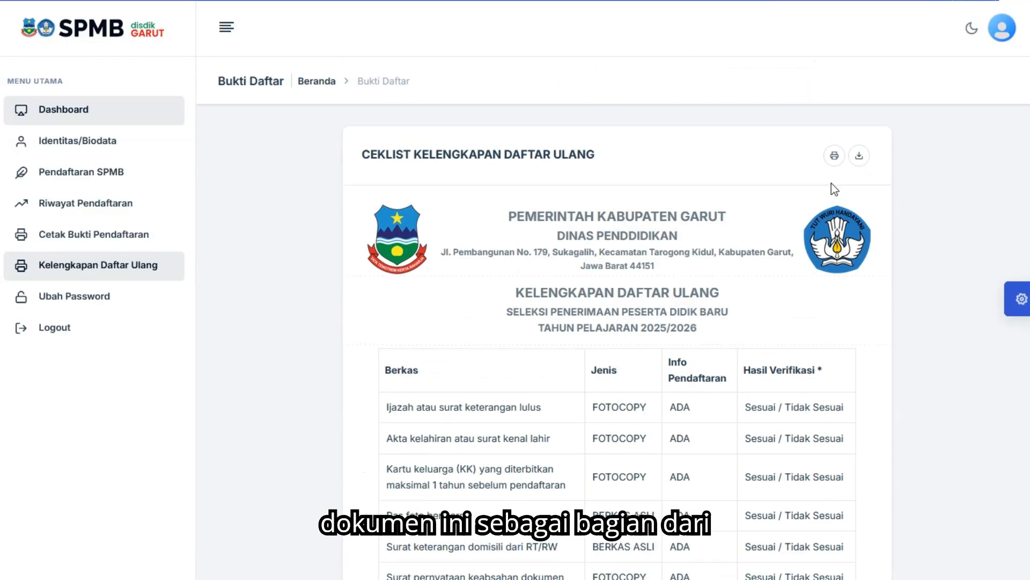
pyautogui.click(835, 156)
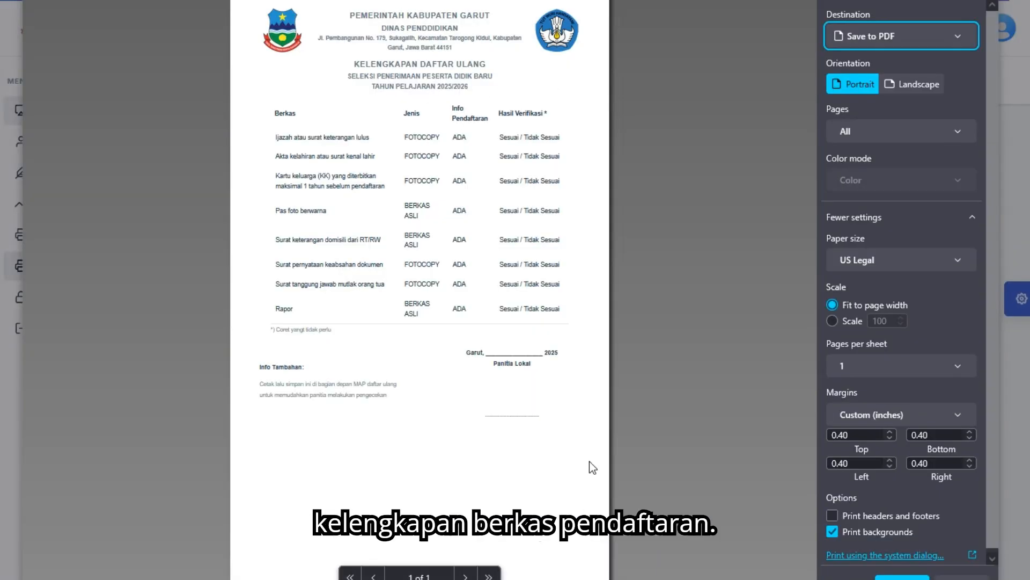
pyautogui.click(961, 577)
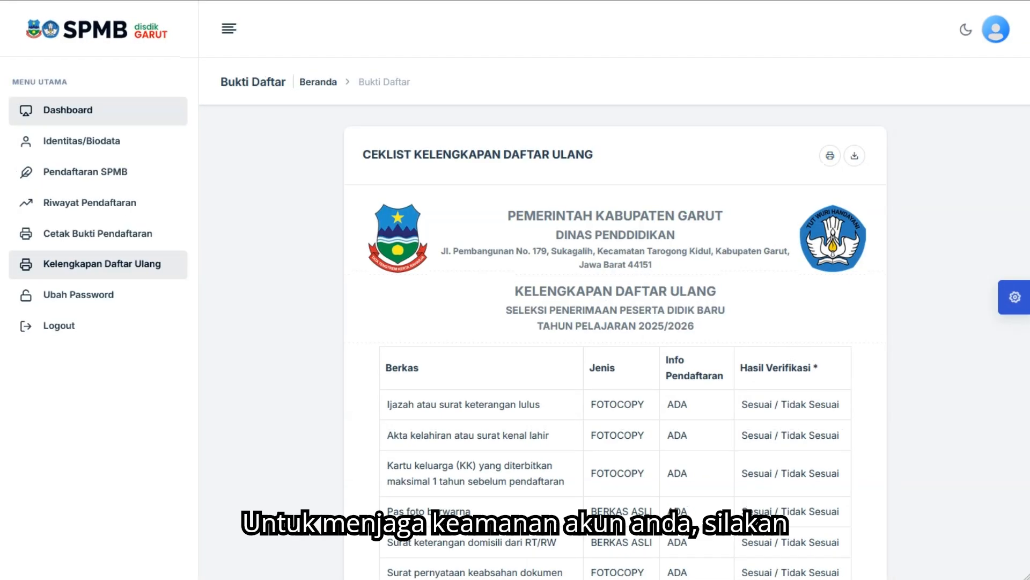
# Step: Open the Ubah Password page and inspect the Password Lama, Password Baru and Konfirmasi Password Baru fields without filling them in
pyautogui.click(56, 302)
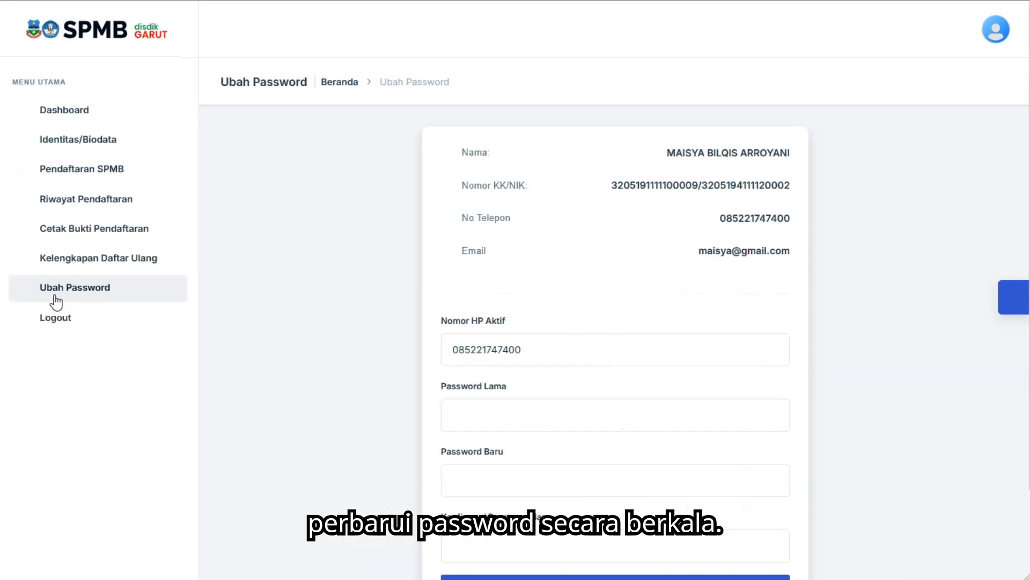
pyautogui.scroll(-2, 531, 268)
pyautogui.click(485, 336)
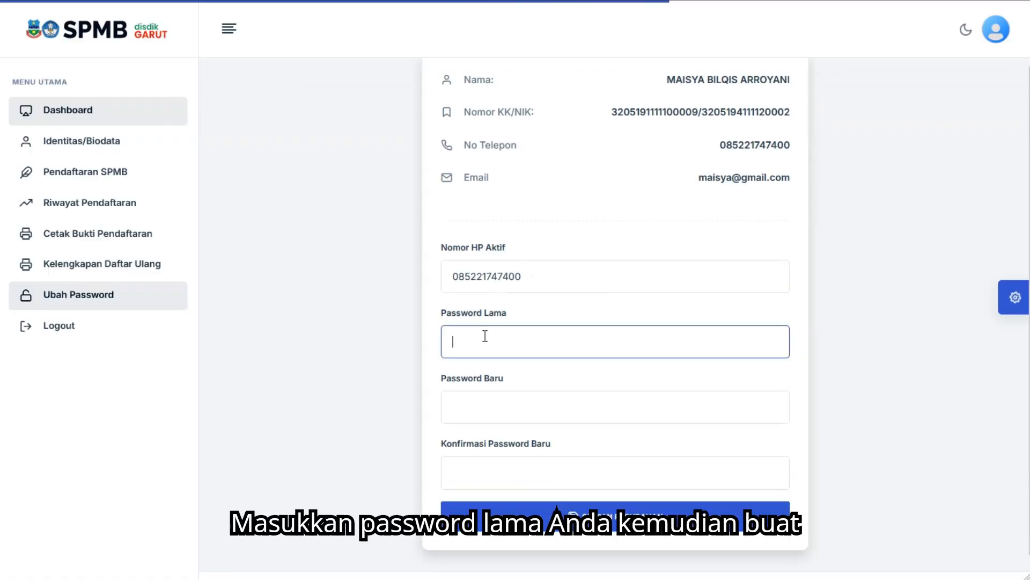
pyautogui.click(828, 354)
pyautogui.click(514, 409)
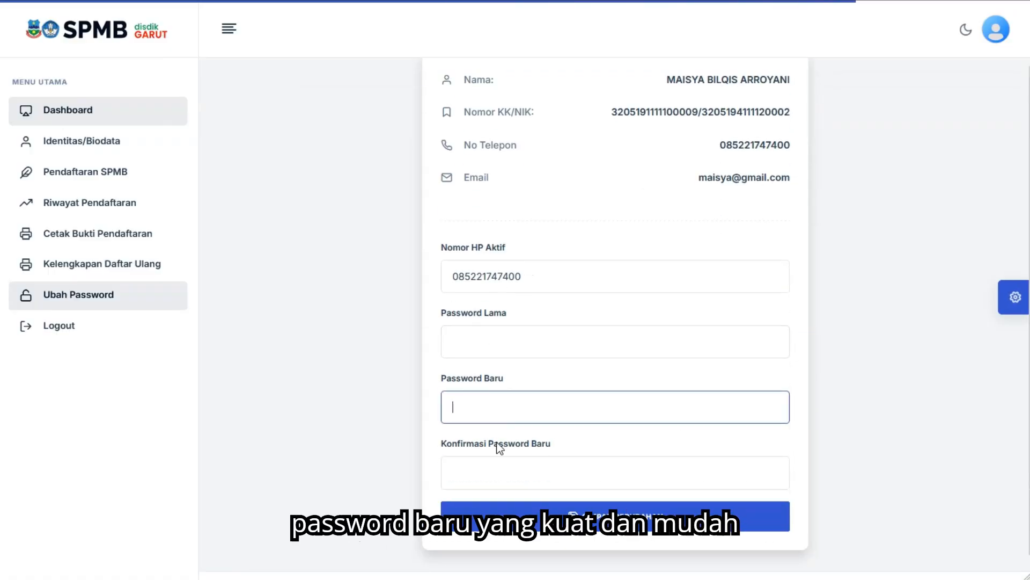
pyautogui.click(501, 469)
pyautogui.click(921, 479)
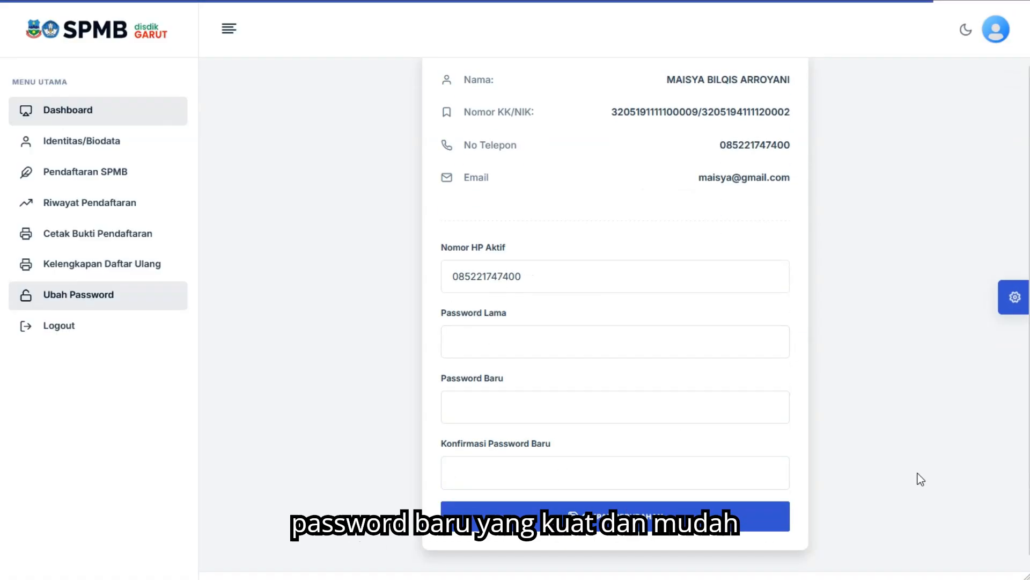
pyautogui.click(484, 465)
pyautogui.click(958, 455)
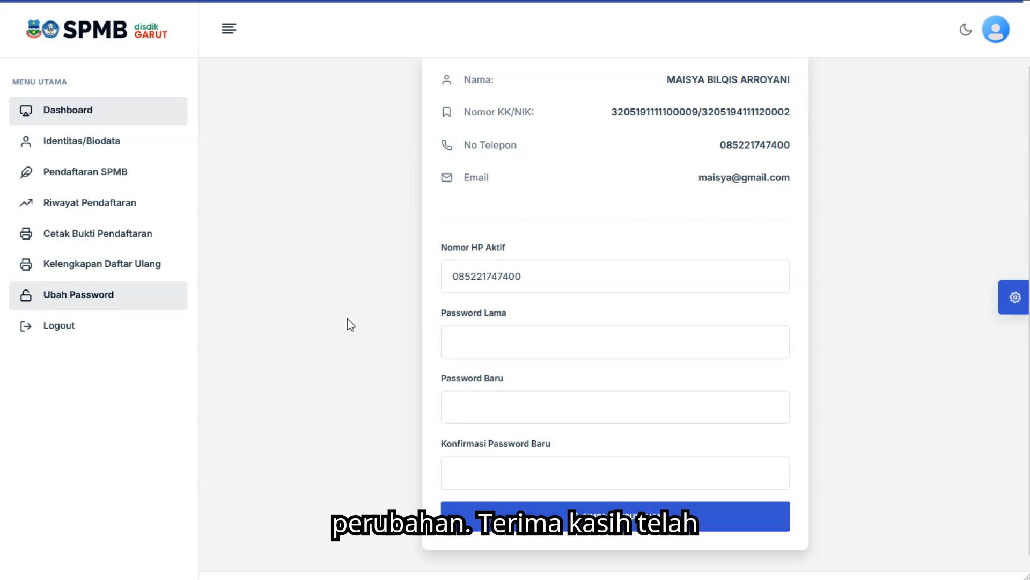
pyautogui.scroll(-1, 621, 453)
pyautogui.scroll(2, 621, 454)
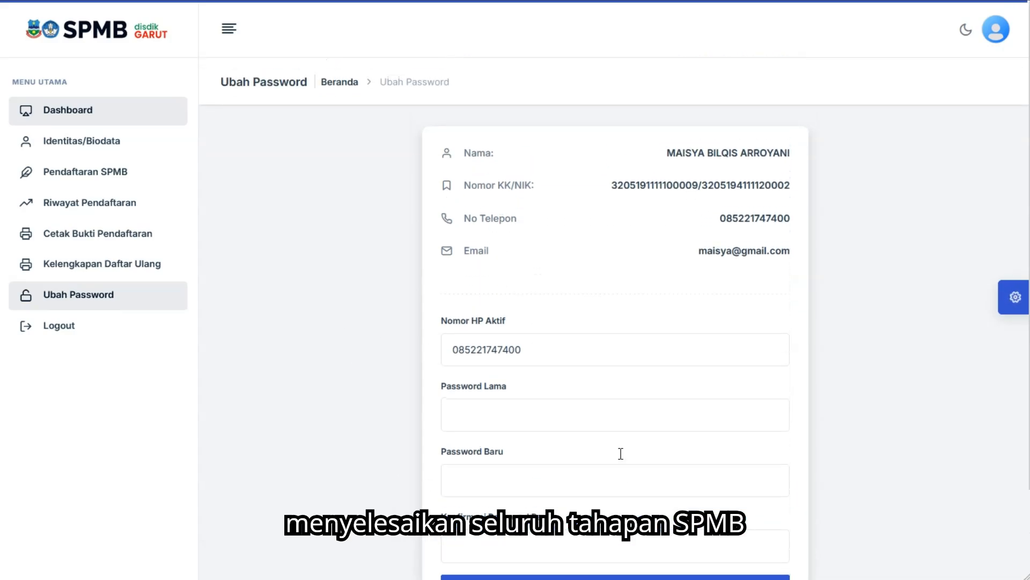
pyautogui.scroll(-2, 621, 454)
pyautogui.scroll(2, 621, 453)
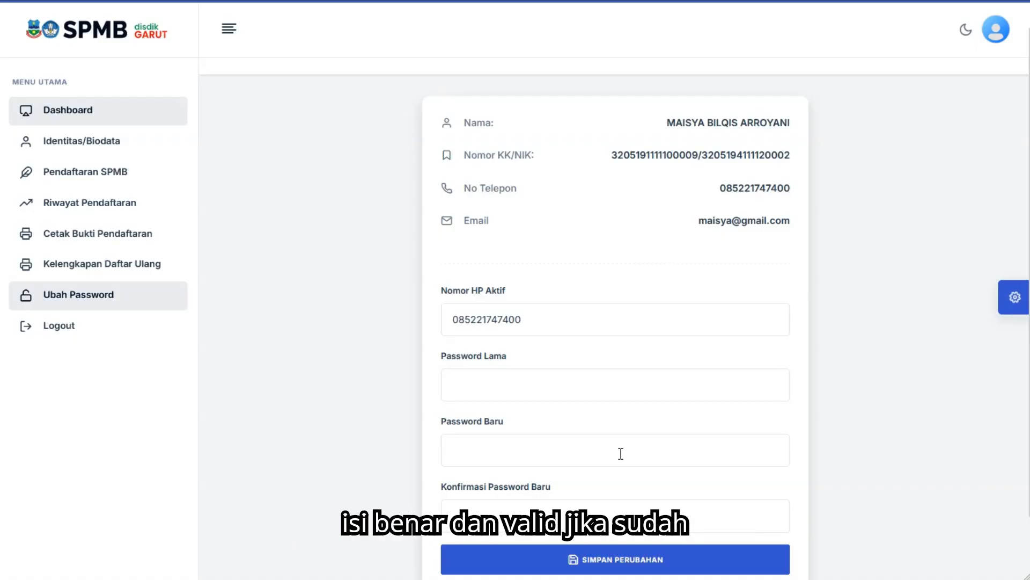
pyautogui.scroll(-2, 621, 454)
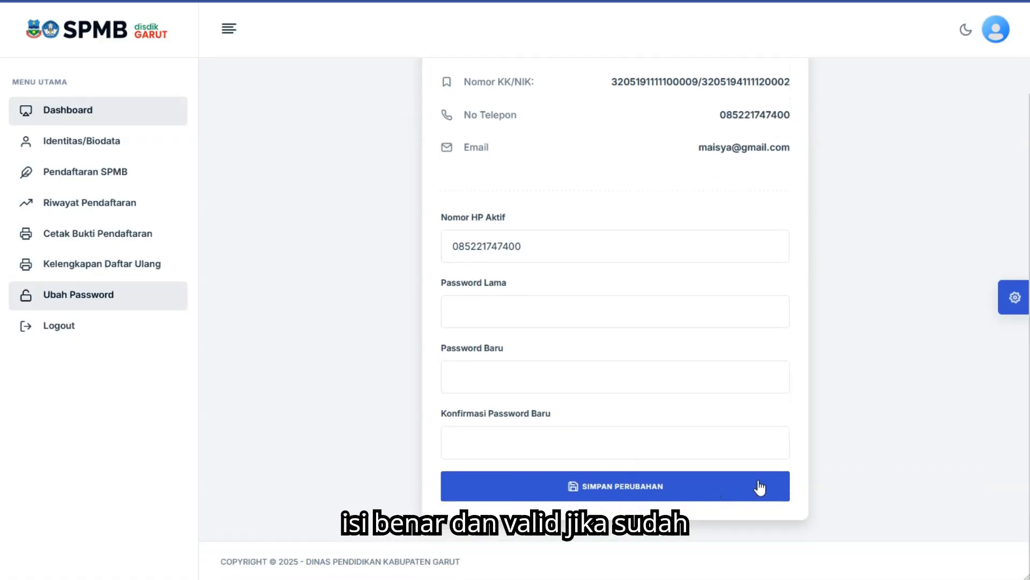
pyautogui.scroll(3, 760, 487)
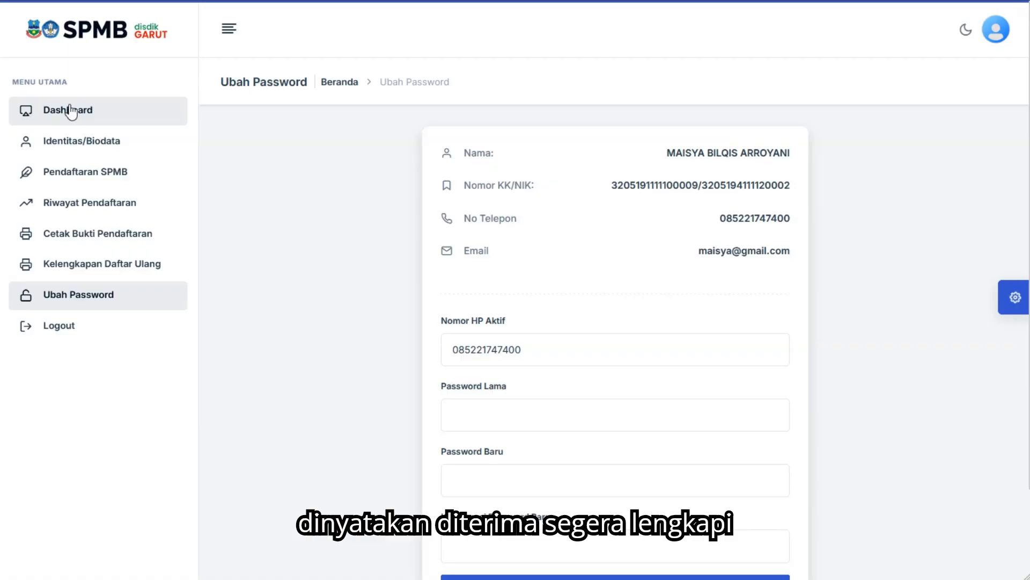
# Step: Open the SPMB dashboard and review the registration progress stages and the Pengumuman section
pyautogui.click(70, 110)
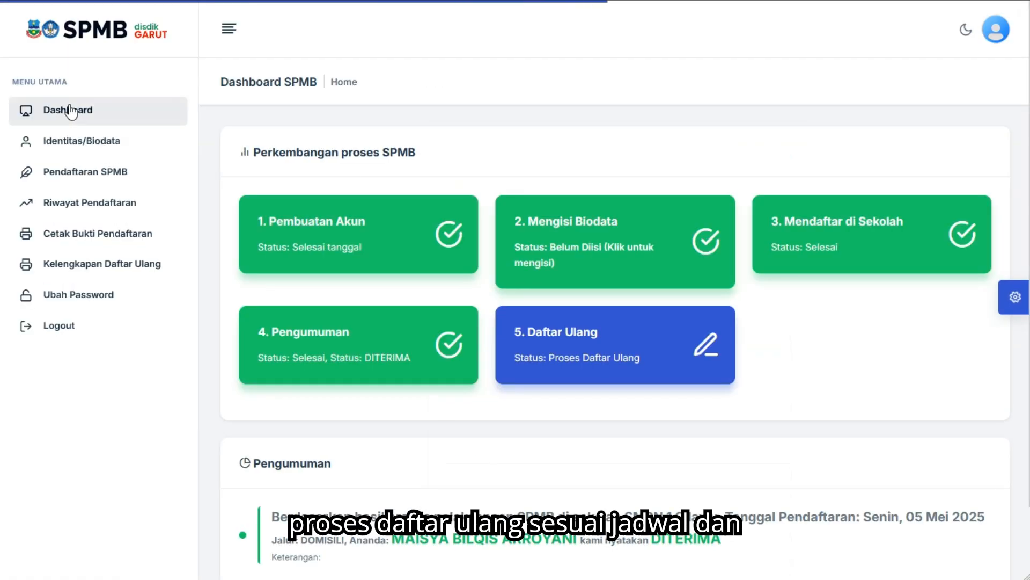
pyautogui.scroll(-2, 738, 438)
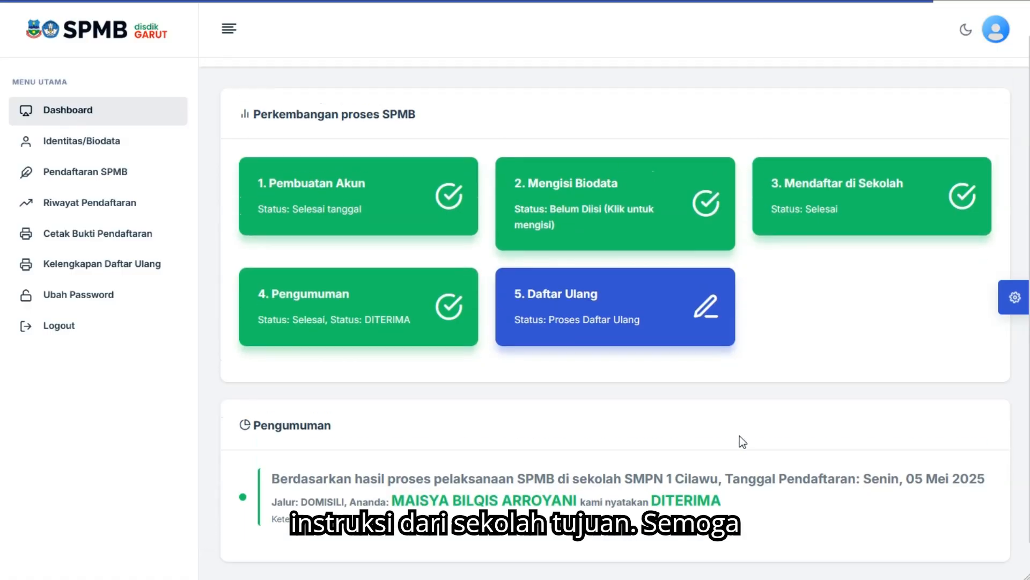
pyautogui.scroll(2, 740, 435)
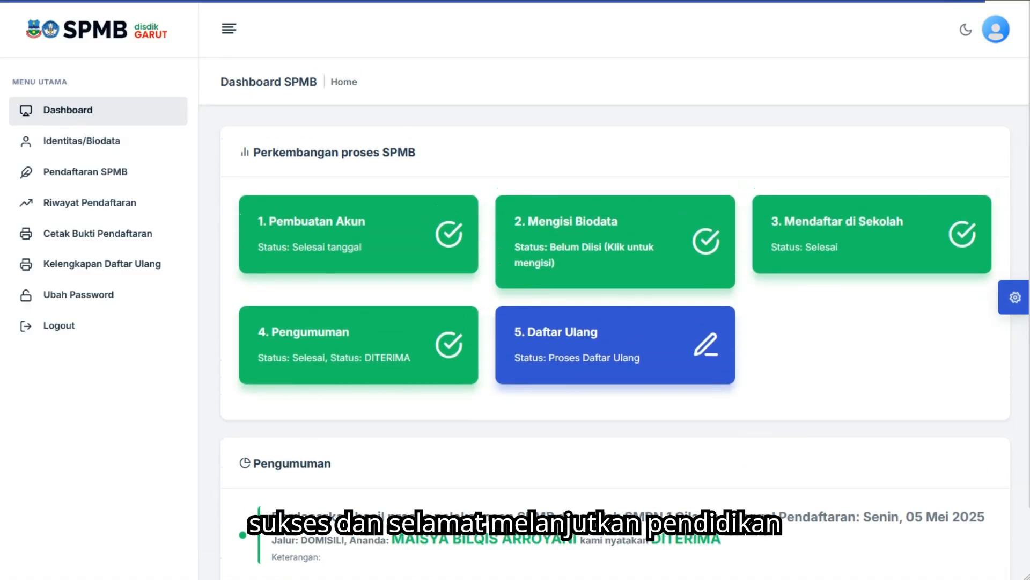